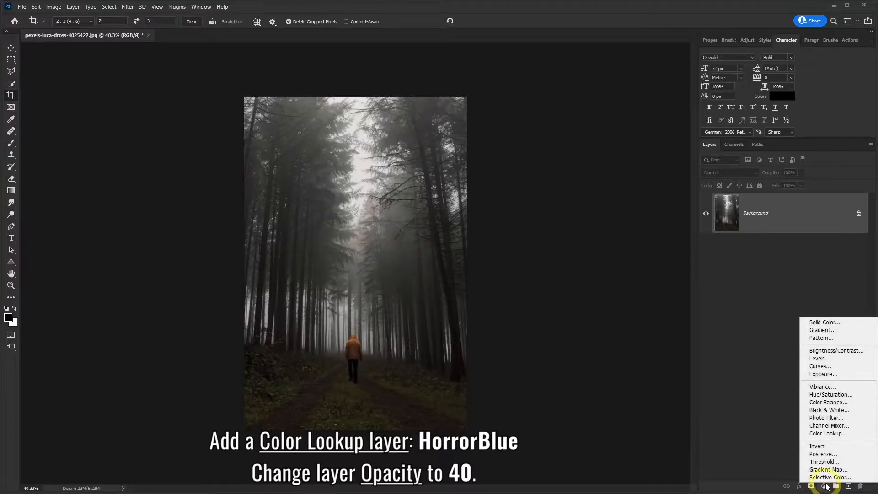
Step: Add a Color Lookup adjustment layer with the HorrorBlue.3DL LUT at 40% opacity, and toggle its visibility to compare before and after
{"action": "left_click", "coordinate": [829, 433]}
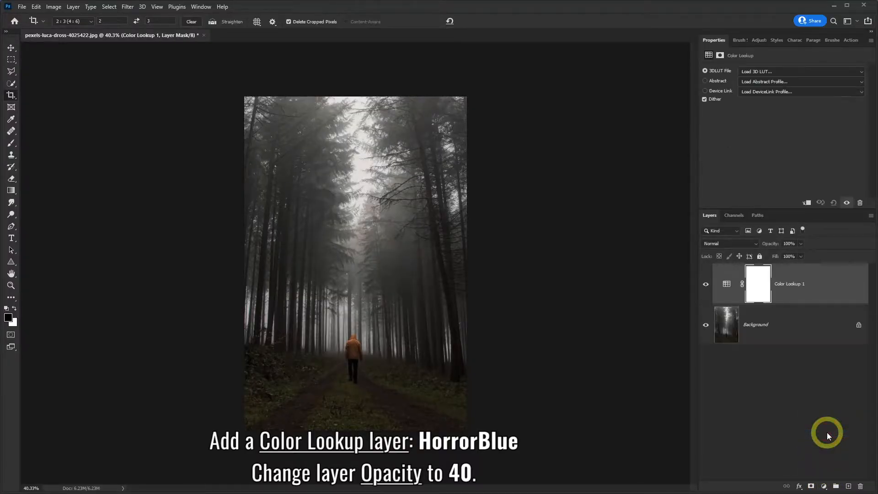
{"action": "left_click", "coordinate": [770, 68]}
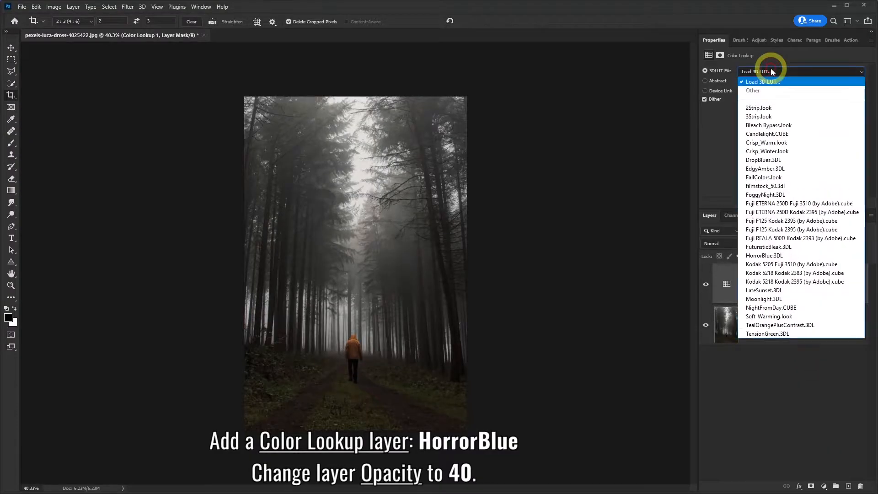
{"action": "left_click", "coordinate": [762, 256]}
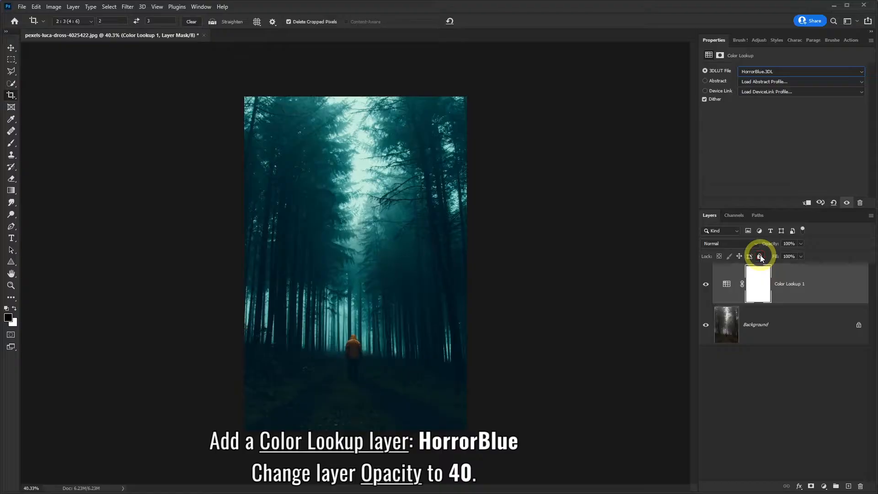
{"action": "left_click", "coordinate": [801, 243]}
{"action": "left_click_drag", "start_coordinate": [800, 254], "coordinate": [776, 254]}
{"action": "left_click", "coordinate": [706, 284]}
{"action": "left_click", "coordinate": [707, 285]}
{"action": "left_click", "coordinate": [707, 286]}
{"action": "left_click", "coordinate": [706, 286]}
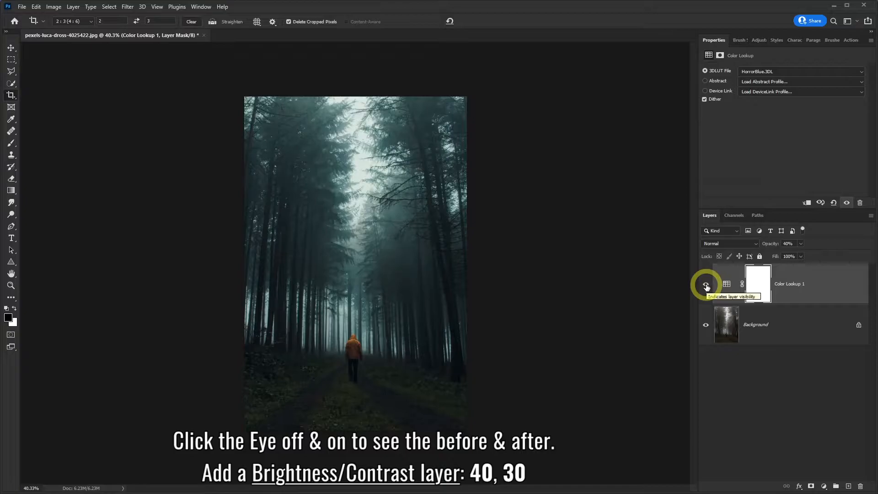
Step: Add a Brightness/Contrast adjustment layer with brightness 40 and contrast 30, and toggle its visibility to compare the effect
{"action": "left_click", "coordinate": [823, 485]}
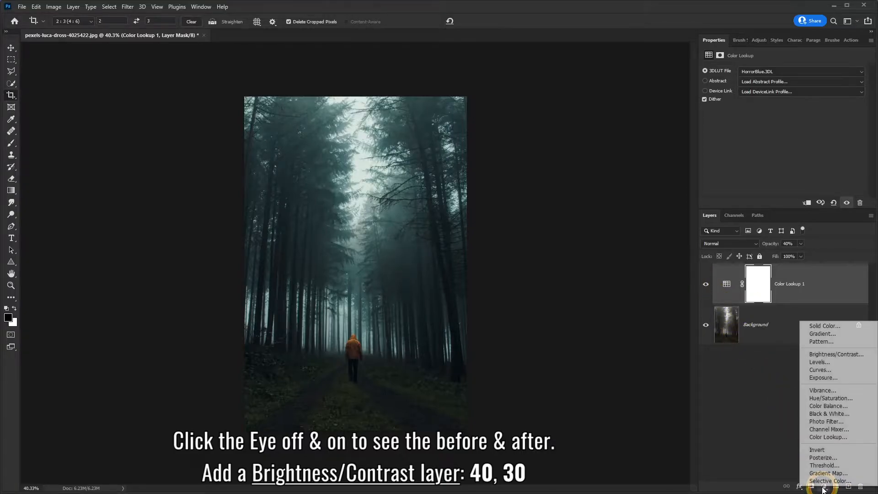
{"action": "left_click", "coordinate": [825, 356]}
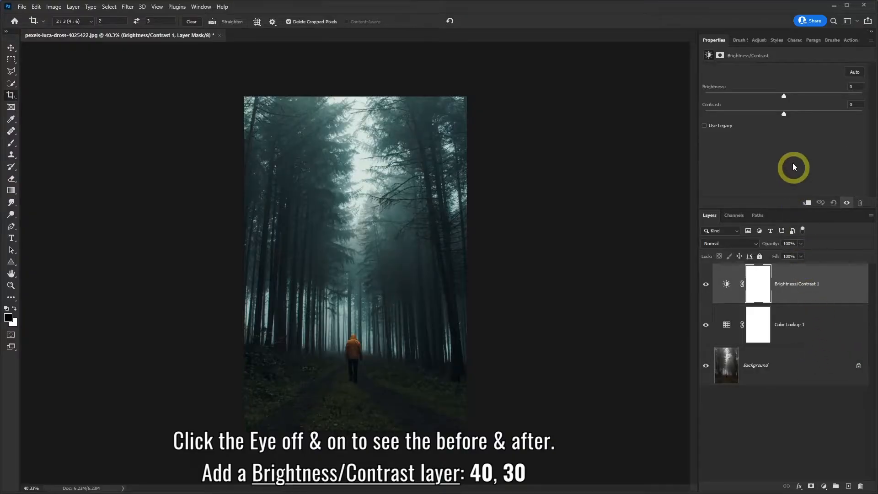
{"action": "left_click_drag", "start_coordinate": [785, 97], "coordinate": [808, 96]}
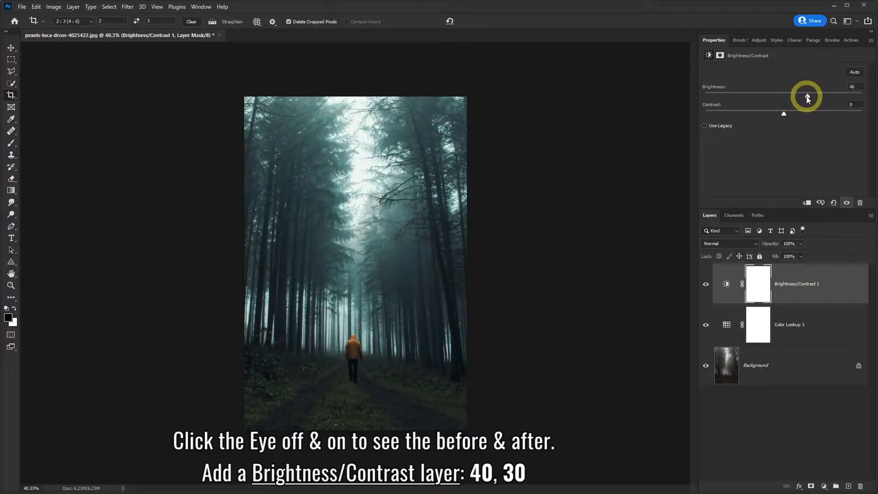
{"action": "left_click_drag", "start_coordinate": [785, 114], "coordinate": [806, 116]}
{"action": "left_click", "coordinate": [707, 285]}
{"action": "left_click", "coordinate": [707, 285]}
{"action": "left_click", "coordinate": [707, 286]}
{"action": "left_click", "coordinate": [708, 287]}
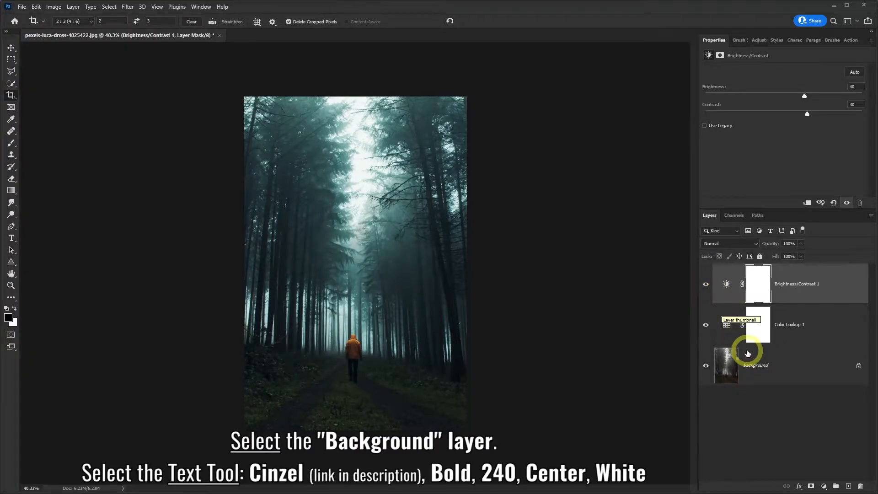
Step: Select the Background layer and set the Horizontal Type tool's font to Cinzel Bold
{"action": "left_click", "coordinate": [759, 368]}
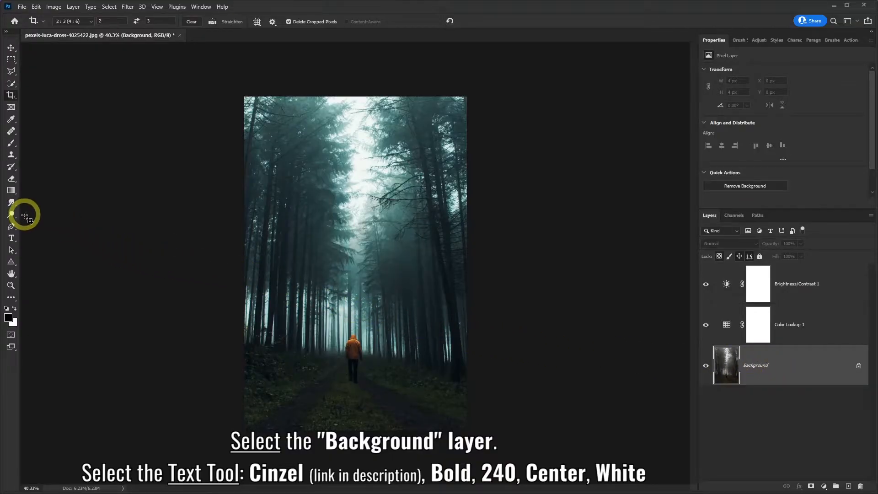
{"action": "left_click", "coordinate": [20, 238]}
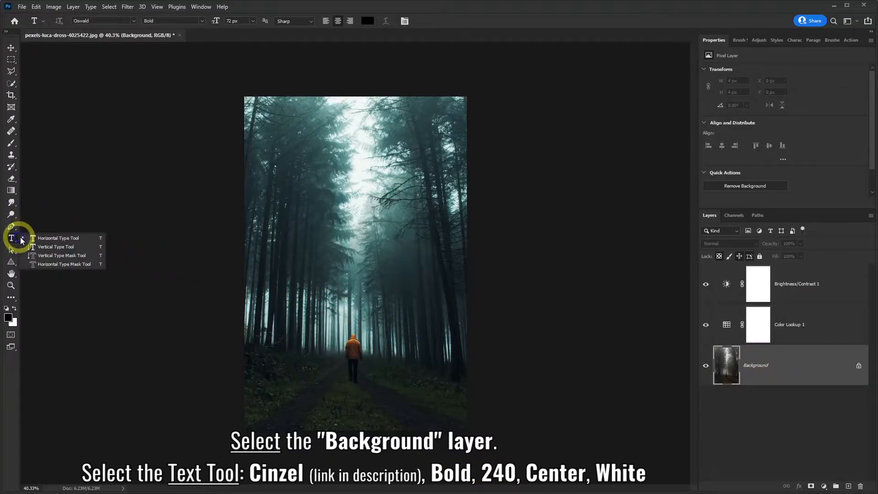
{"action": "left_click", "coordinate": [50, 237]}
{"action": "left_click", "coordinate": [97, 21]}
{"action": "type", "text": "Cinzel"}
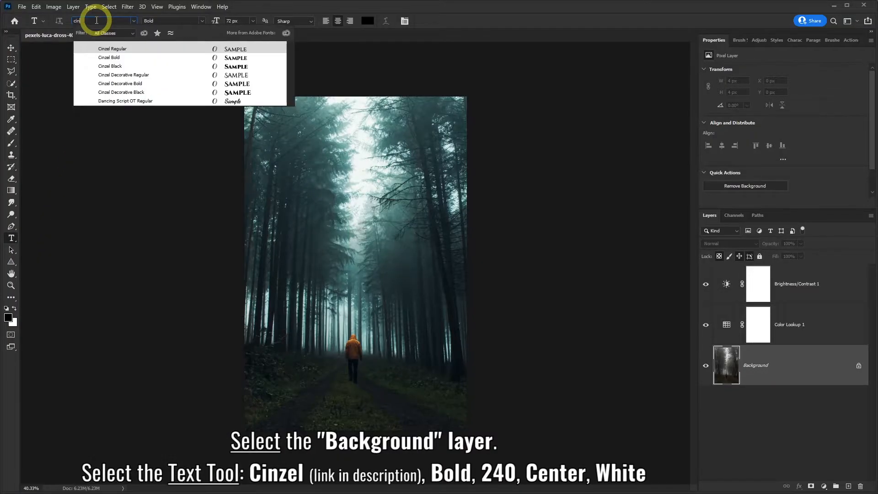
{"action": "left_click", "coordinate": [115, 56]}
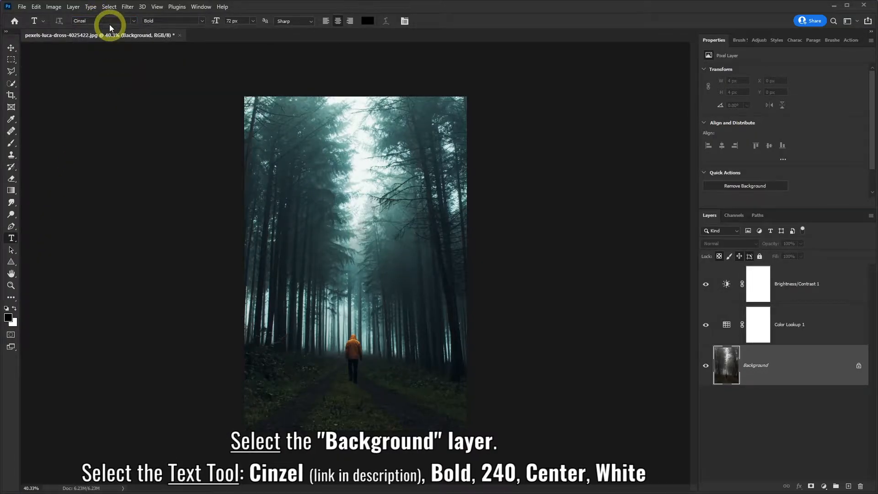
Step: Set the text size to 240 px and the text color to white (ffffff)
{"action": "left_click_drag", "start_coordinate": [242, 20], "coordinate": [199, 21]}
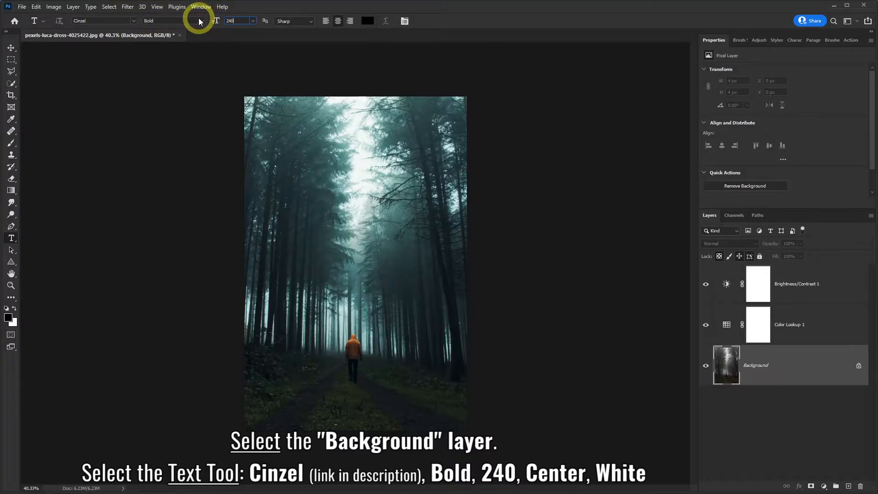
{"action": "key", "text": "Return"}
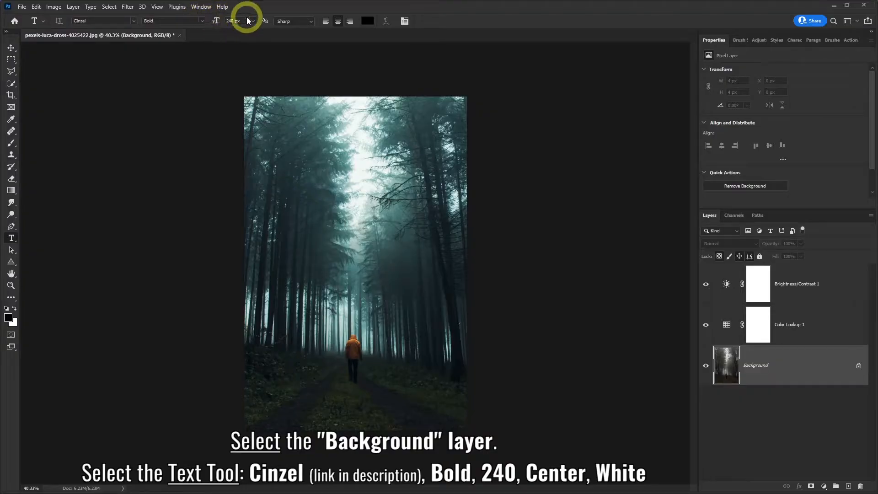
{"action": "left_click", "coordinate": [366, 22]}
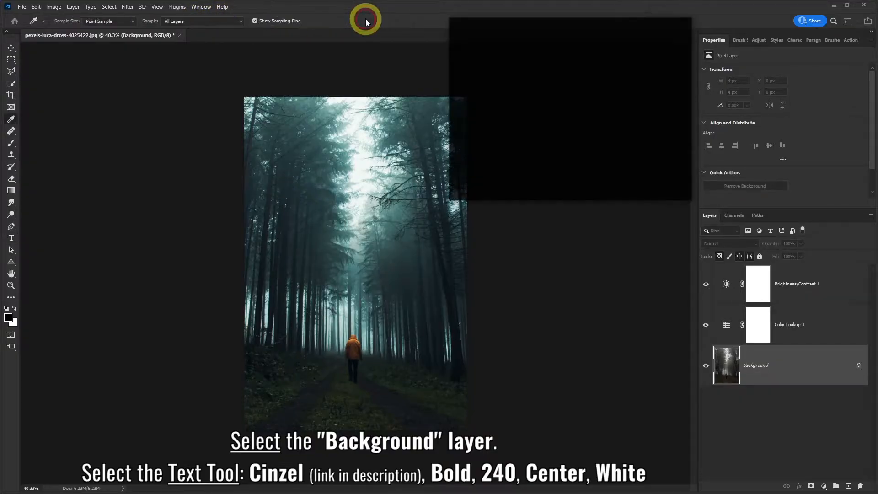
{"action": "left_click_drag", "start_coordinate": [480, 73], "coordinate": [435, 37]}
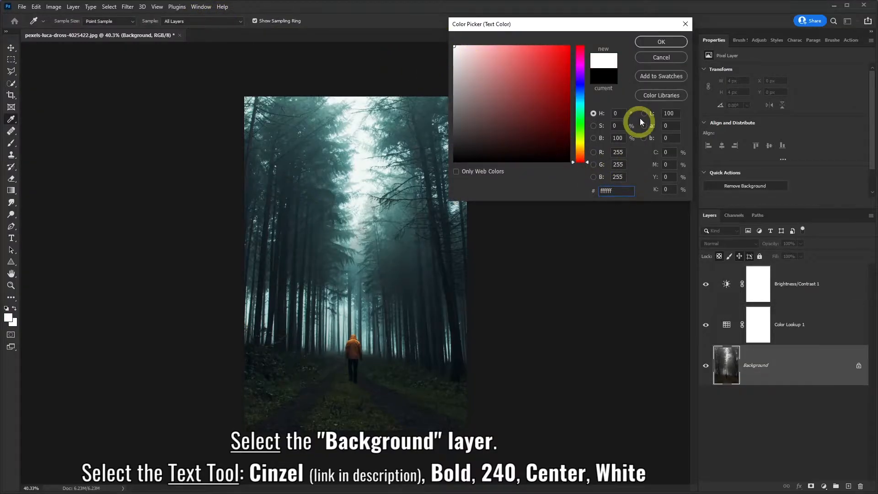
{"action": "left_click", "coordinate": [650, 42]}
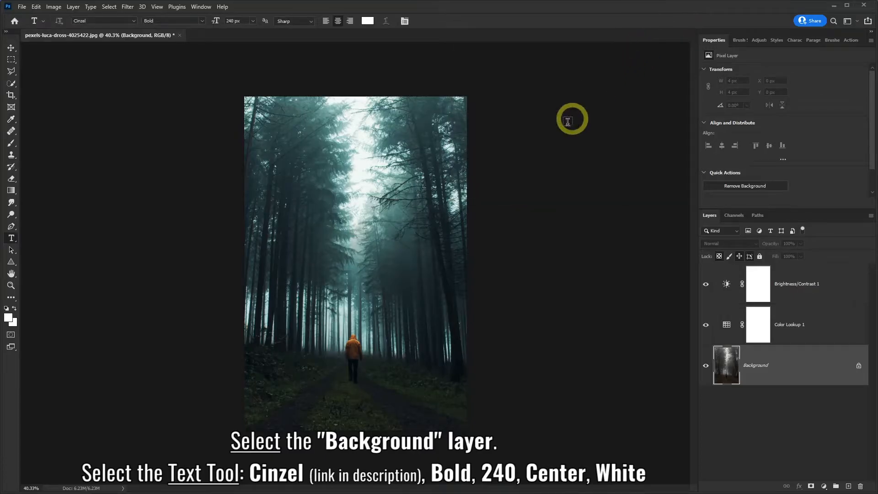
Step: Create a text box spanning the image width just above the walking figure and enter the word FOREST
{"action": "left_click_drag", "start_coordinate": [245, 288], "coordinate": [467, 342]}
{"action": "type", "text": "F"}
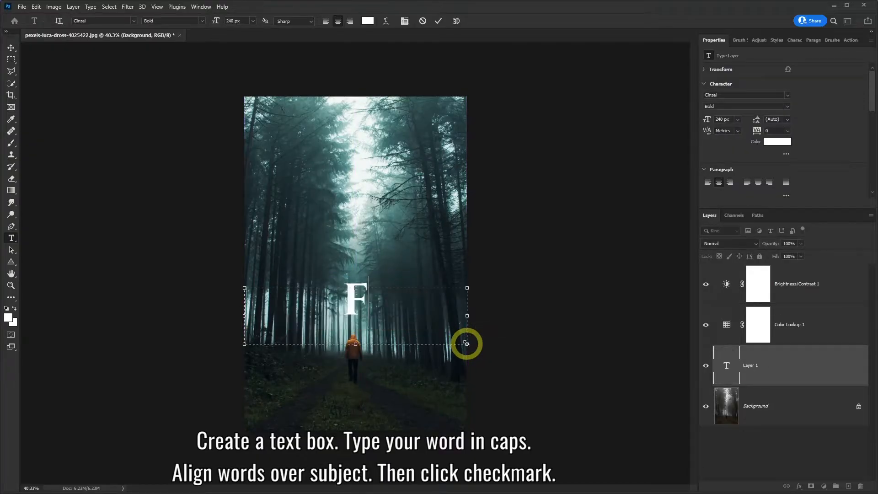
{"action": "type", "text": "ORES"}
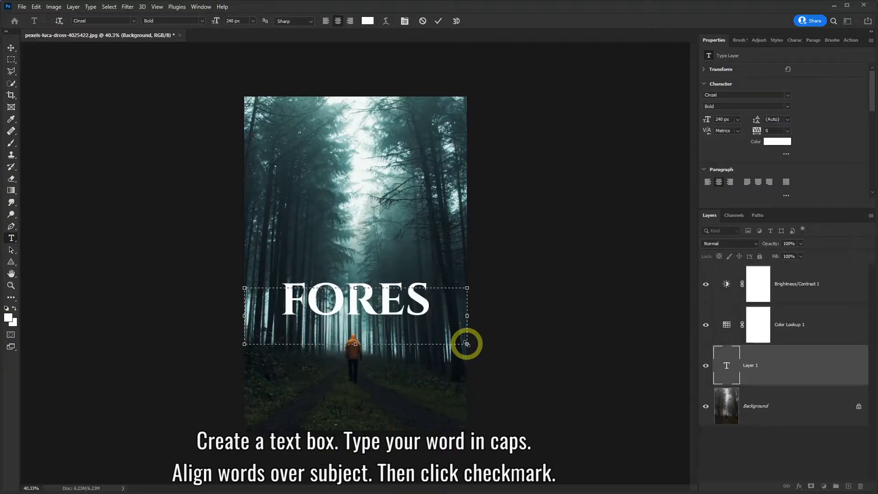
{"action": "type", "text": "T"}
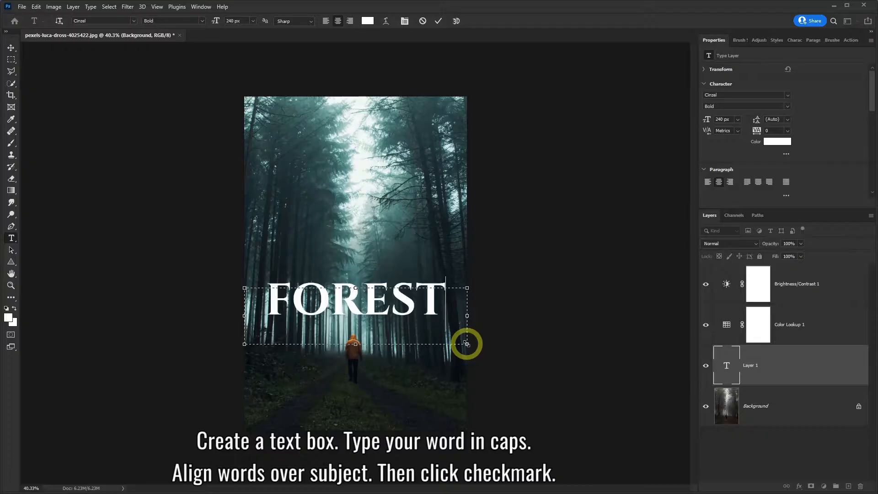
Step: Lower the FOREST text box until the word overlaps the figure's head, and commit the text
{"action": "left_click_drag", "start_coordinate": [358, 289], "coordinate": [359, 314]}
{"action": "left_click_drag", "start_coordinate": [356, 344], "coordinate": [356, 358]}
{"action": "left_click_drag", "start_coordinate": [356, 312], "coordinate": [356, 319]}
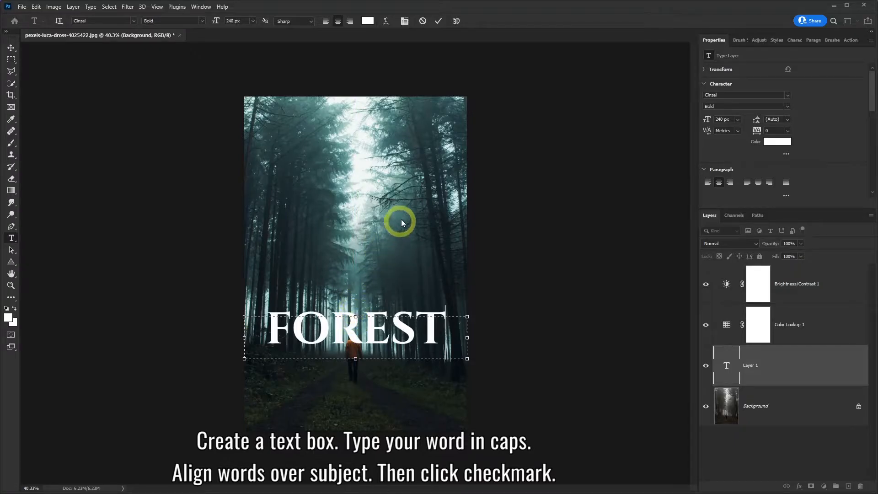
{"action": "left_click", "coordinate": [437, 23]}
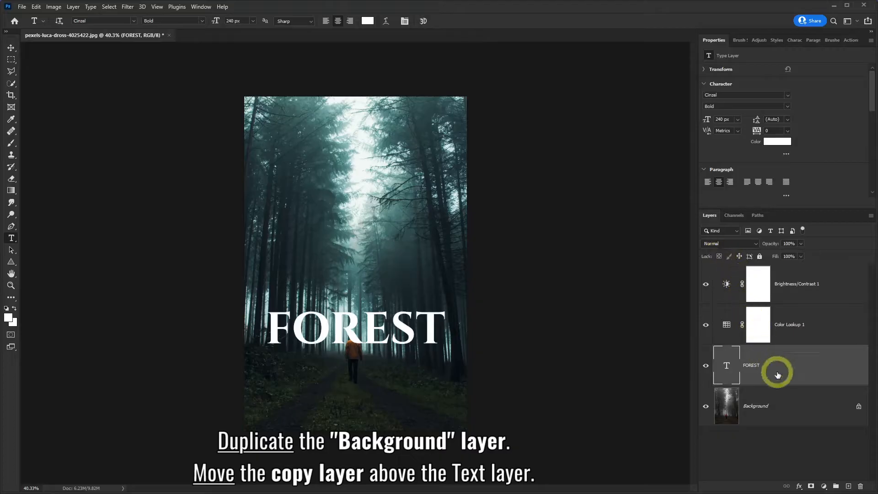
Step: Duplicate the Background layer and move the copy above the FOREST text layer
{"action": "left_click", "coordinate": [799, 404]}
{"action": "left_click_drag", "start_coordinate": [800, 407], "coordinate": [849, 487]}
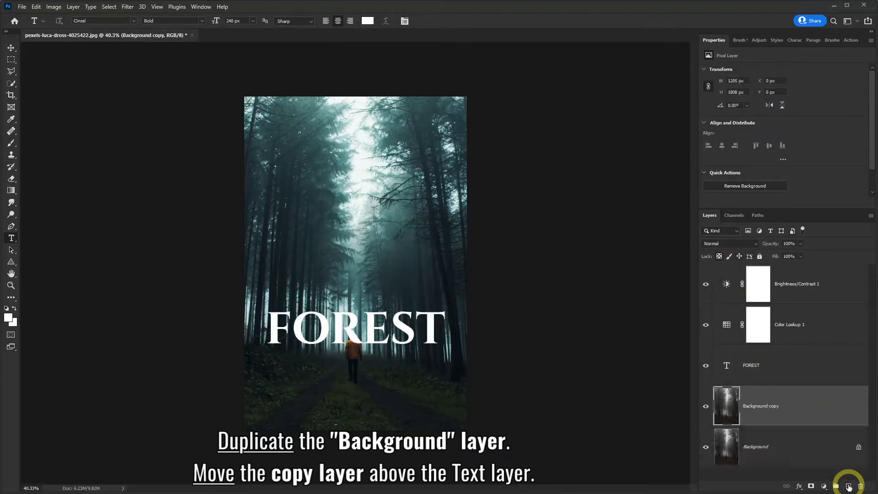
{"action": "left_click_drag", "start_coordinate": [804, 408], "coordinate": [800, 359]}
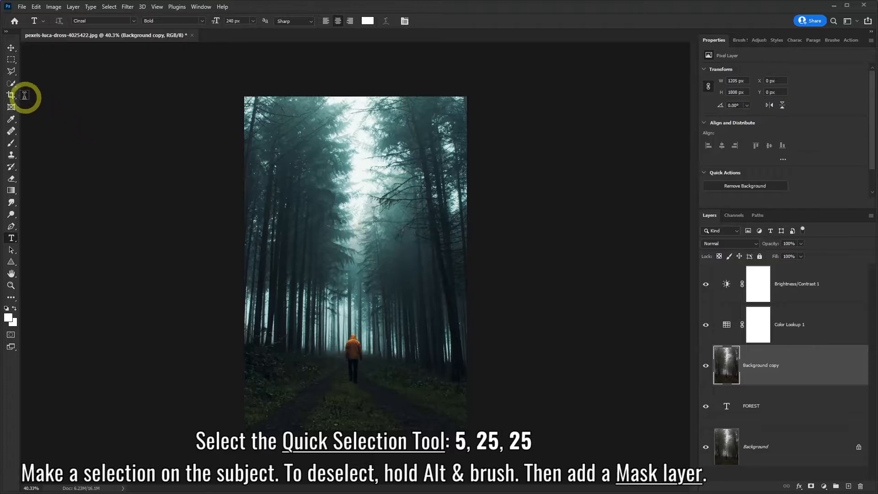
Step: Select the figure in the orange jacket using the Quick Selection tool with a 5 px brush at 25% hardness and 25% spacing
{"action": "left_click", "coordinate": [12, 84]}
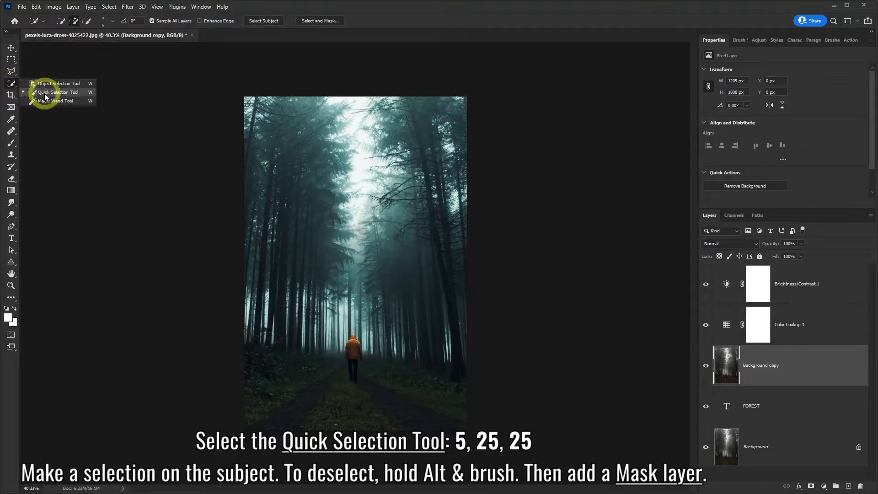
{"action": "left_click", "coordinate": [46, 94]}
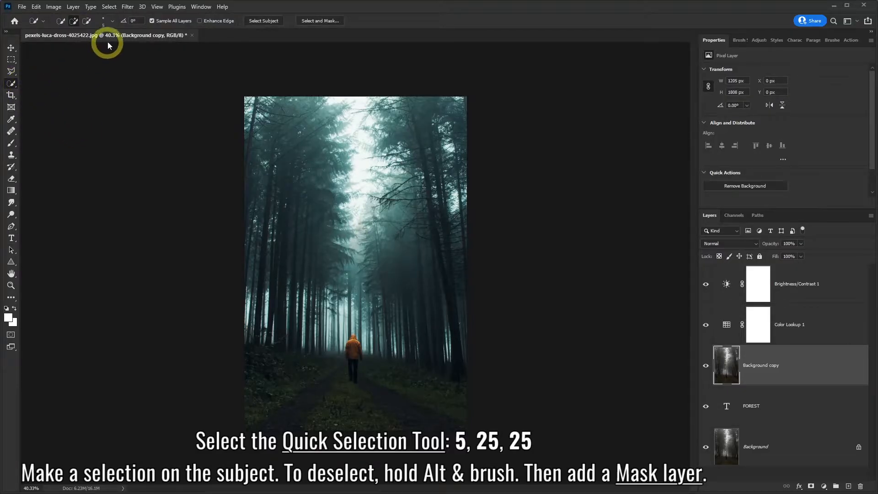
{"action": "left_click", "coordinate": [112, 22]}
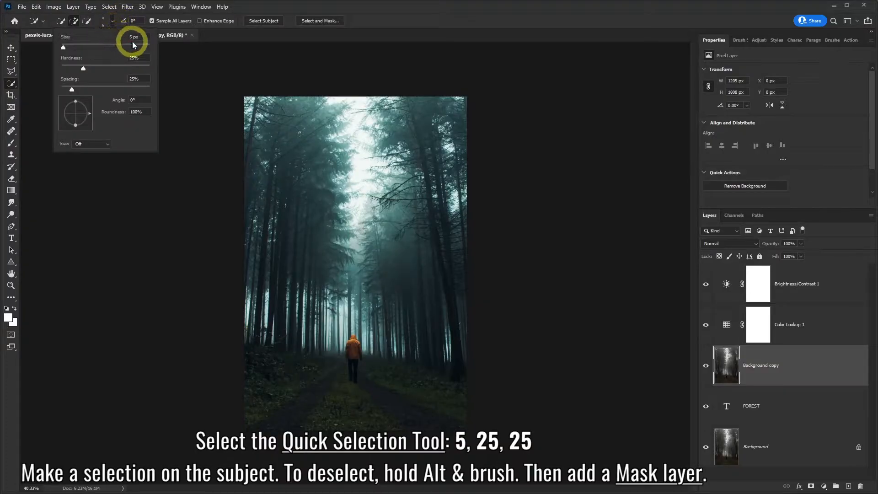
{"action": "left_click", "coordinate": [355, 7]}
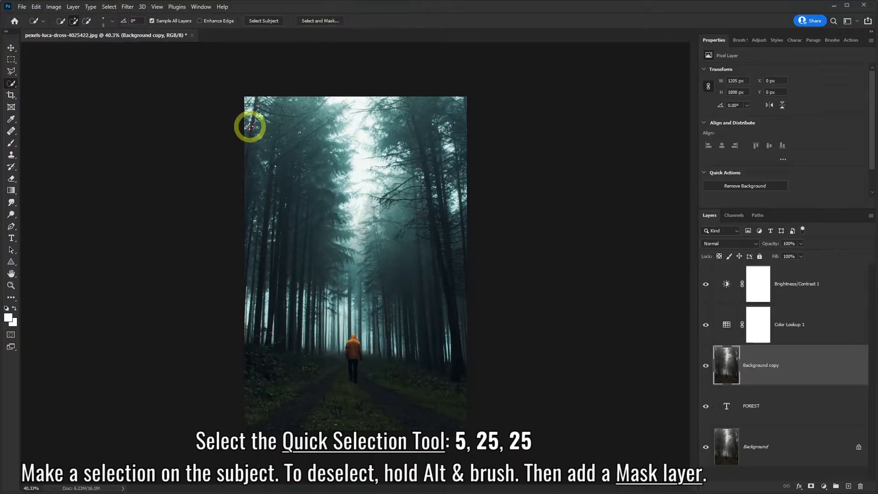
{"action": "left_click_drag", "start_coordinate": [353, 340], "coordinate": [354, 368]}
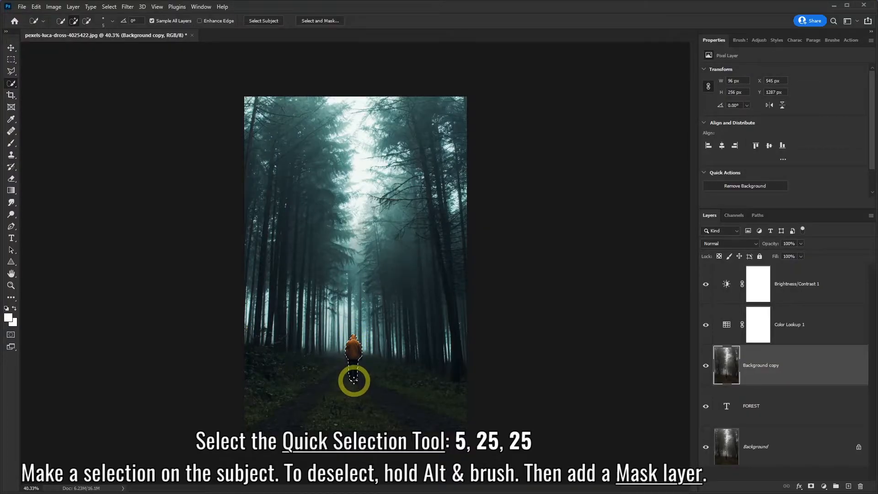
Step: Extend the selection to the figure's feet and hands, and add it as a layer mask on the Background copy
{"action": "scroll", "coordinate": [353, 381], "scroll_direction": "up", "scroll_amount": 5}
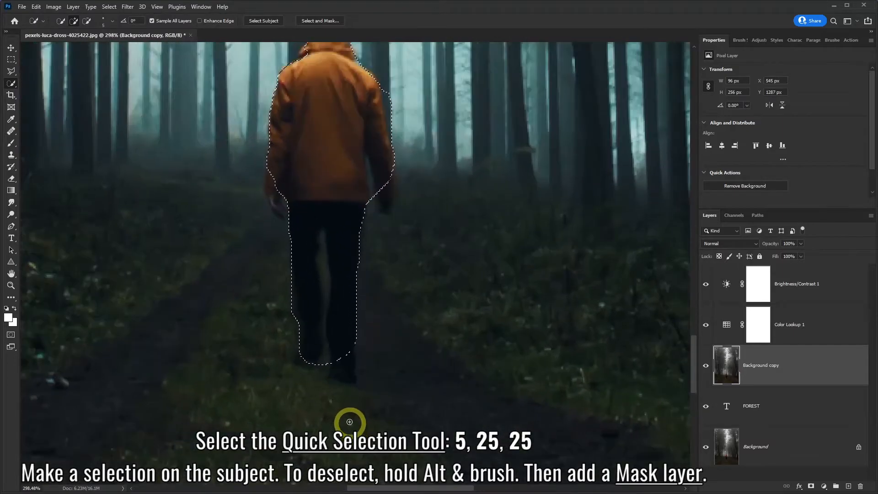
{"action": "scroll", "coordinate": [351, 425], "scroll_direction": "up", "scroll_amount": 1}
{"action": "mouse_move", "coordinate": [344, 355]}
{"action": "left_mouse_down"}
{"action": "mouse_move", "coordinate": [350, 374]}
{"action": "mouse_move", "coordinate": [303, 358]}
{"action": "mouse_move", "coordinate": [314, 348]}
{"action": "mouse_move", "coordinate": [306, 345]}
{"action": "mouse_move", "coordinate": [280, 180]}
{"action": "mouse_move", "coordinate": [263, 171]}
{"action": "mouse_move", "coordinate": [274, 194]}
{"action": "mouse_move", "coordinate": [394, 154]}
{"action": "mouse_move", "coordinate": [392, 182]}
{"action": "mouse_move", "coordinate": [369, 213]}
{"action": "mouse_move", "coordinate": [392, 157]}
{"action": "left_mouse_up"}
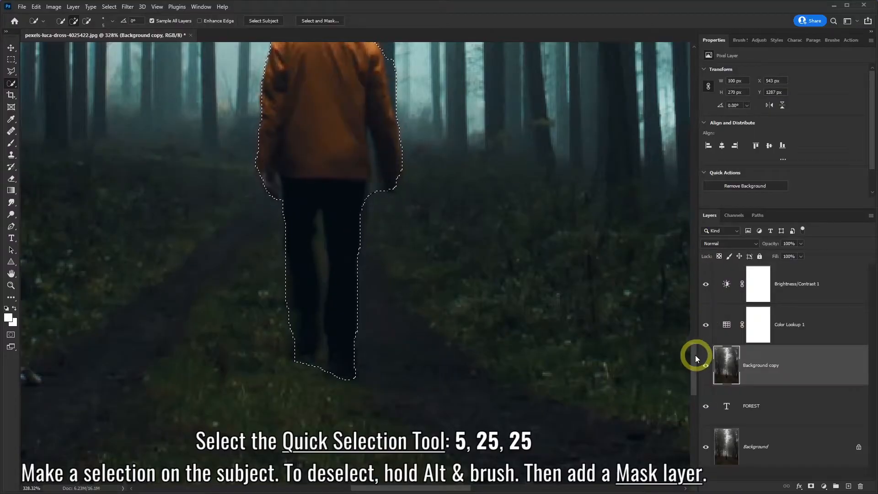
{"action": "scroll", "coordinate": [641, 350], "scroll_direction": "up", "scroll_amount": 5}
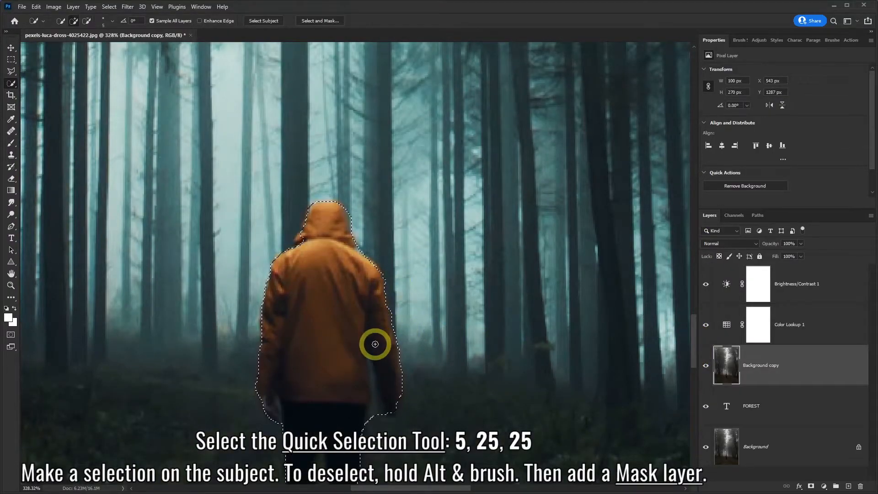
{"action": "scroll", "coordinate": [308, 243], "scroll_direction": "down", "scroll_amount": 5}
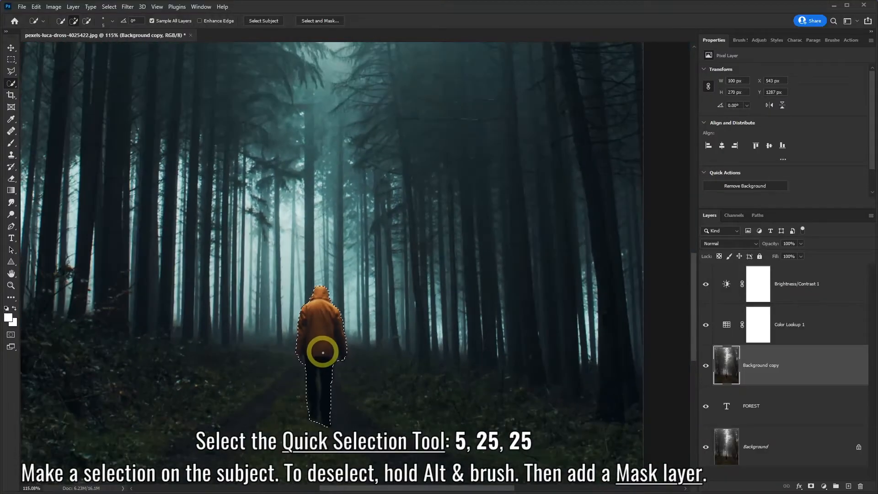
{"action": "scroll", "coordinate": [323, 351], "scroll_direction": "down", "scroll_amount": 5}
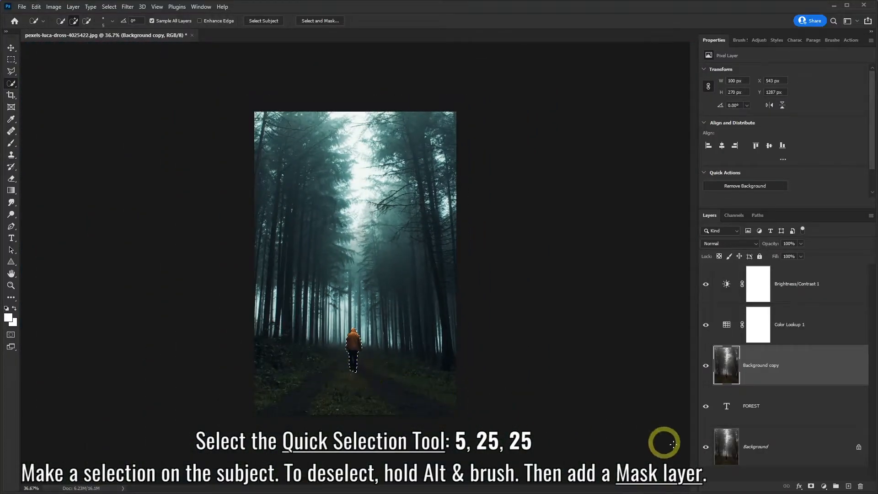
{"action": "left_click", "coordinate": [811, 487]}
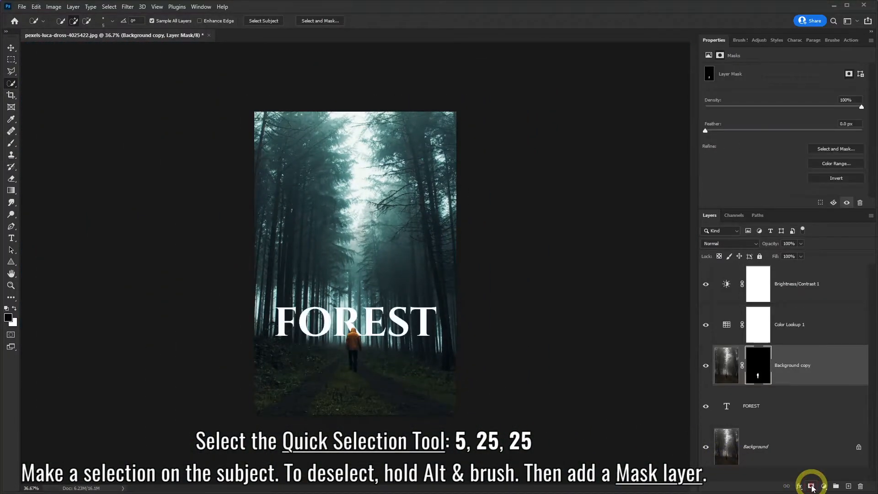
Step: Add a Brightness/Contrast adjustment layer clipped to the Background copy, with brightness set to 25
{"action": "left_click", "coordinate": [823, 487]}
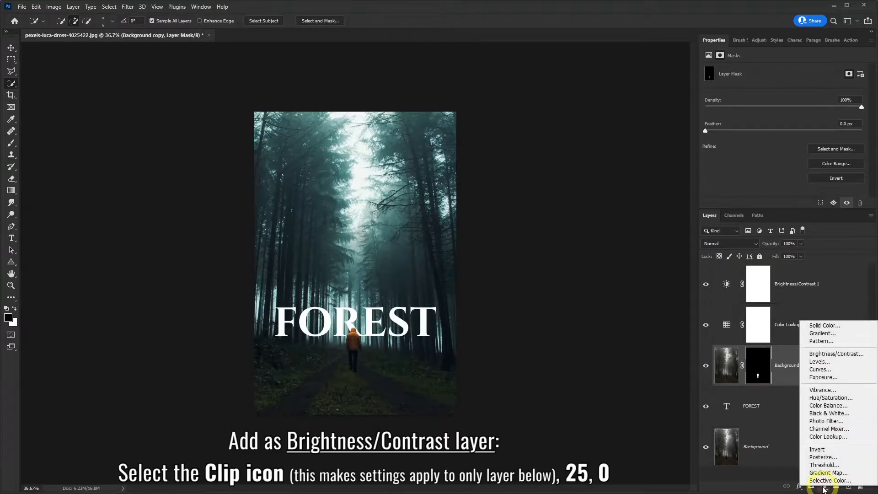
{"action": "left_click", "coordinate": [827, 354]}
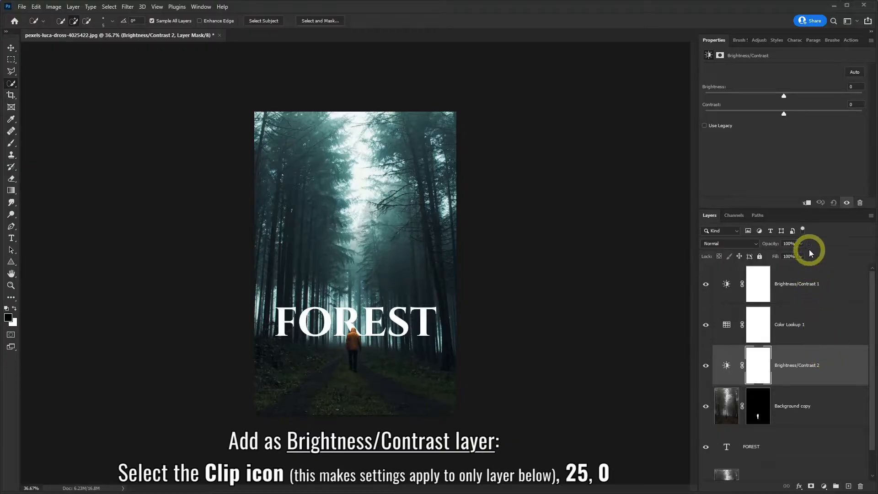
{"action": "left_click", "coordinate": [807, 202]}
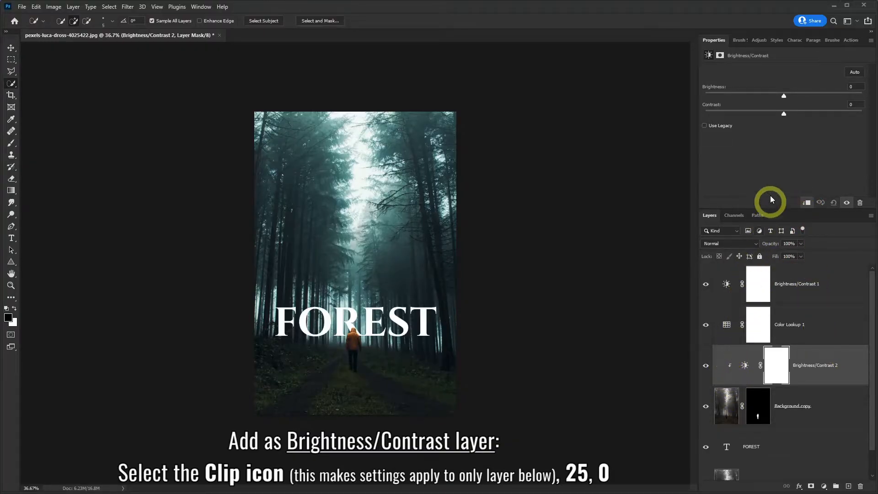
{"action": "left_click_drag", "start_coordinate": [785, 95], "coordinate": [799, 100]}
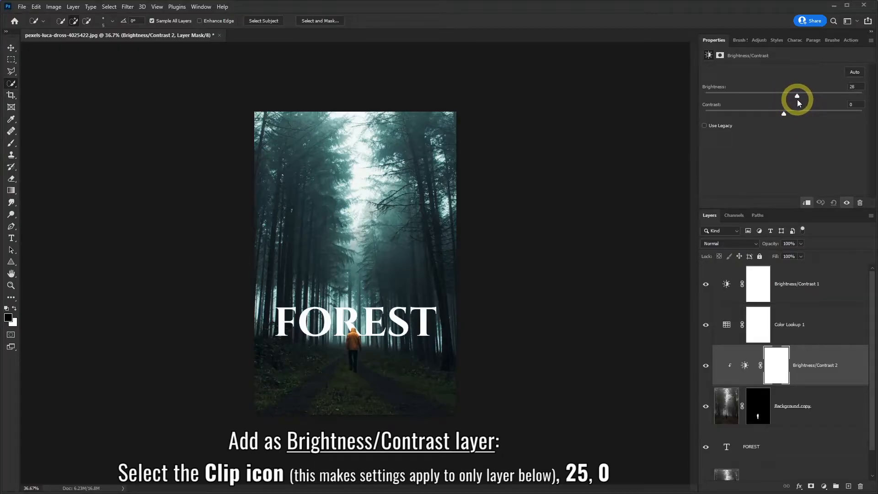
{"action": "left_click_drag", "start_coordinate": [797, 100], "coordinate": [798, 100]}
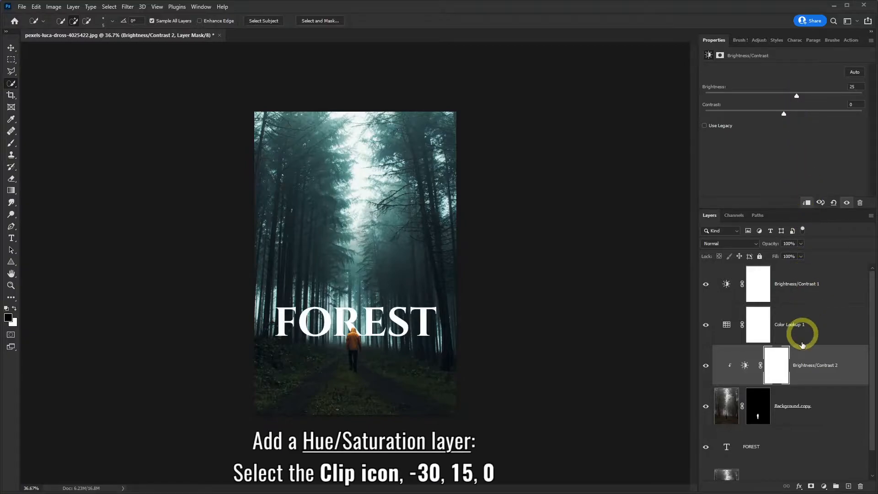
Step: Add a Hue/Saturation adjustment layer clipped to the figure's layer, with hue -30 and saturation +15
{"action": "left_click", "coordinate": [824, 486]}
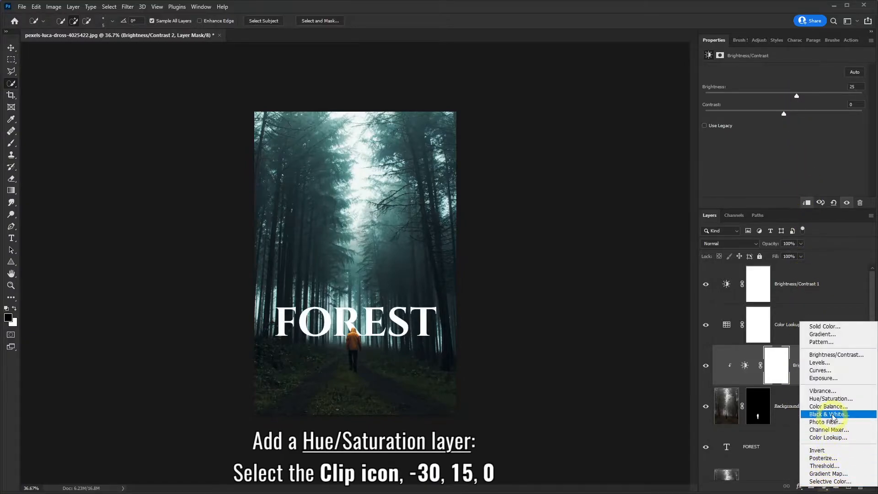
{"action": "left_click", "coordinate": [824, 399]}
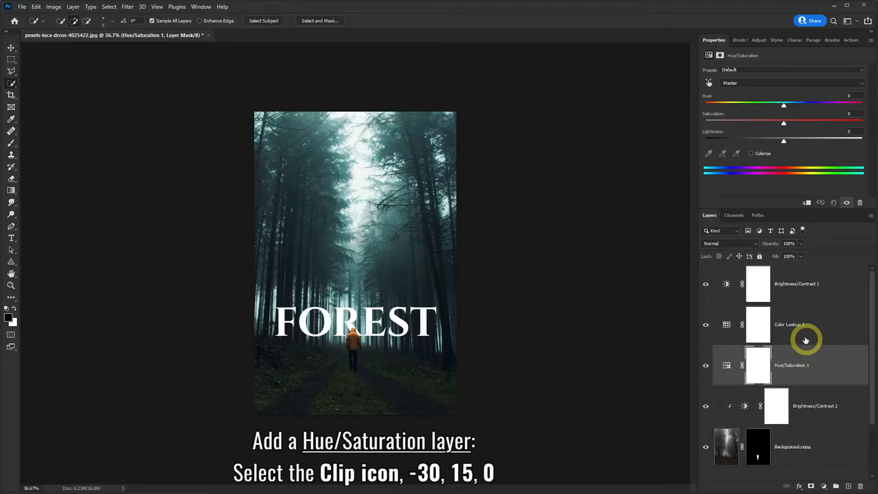
{"action": "left_click", "coordinate": [806, 204]}
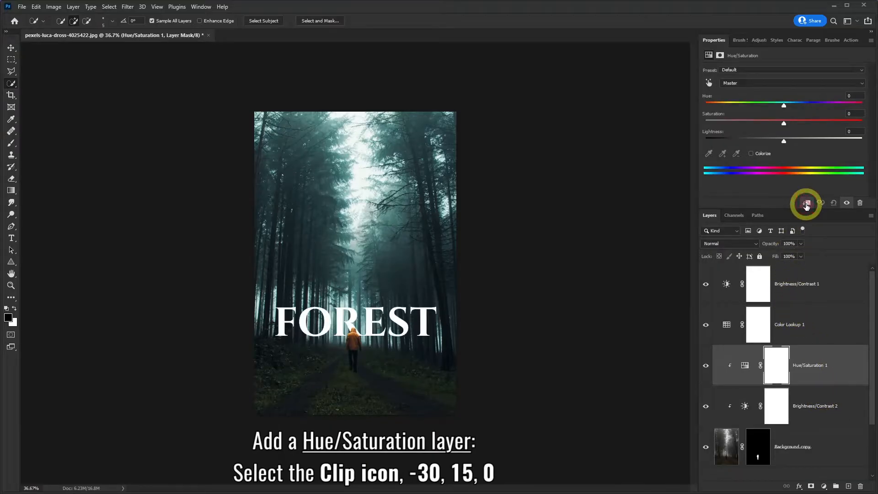
{"action": "left_click_drag", "start_coordinate": [784, 106], "coordinate": [762, 106]}
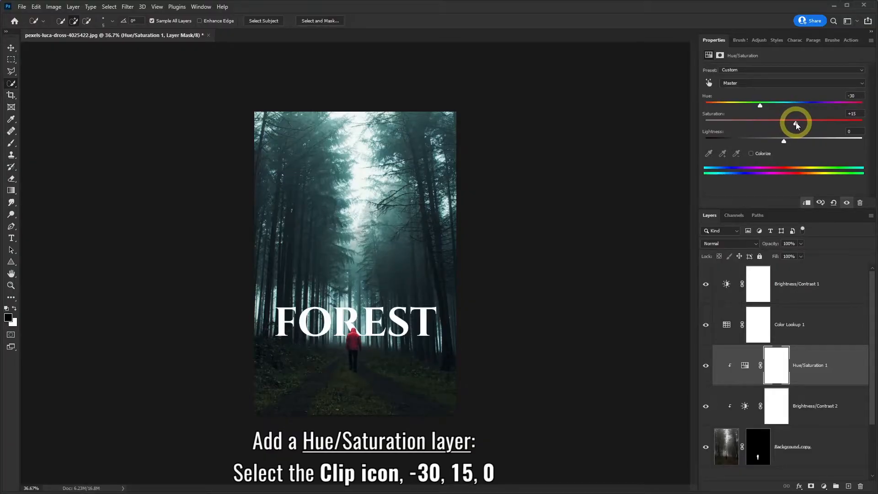
Step: Target the Background copy's layer mask and set up the Brush tool at 10 px with 0% hardness
{"action": "left_click", "coordinate": [765, 449]}
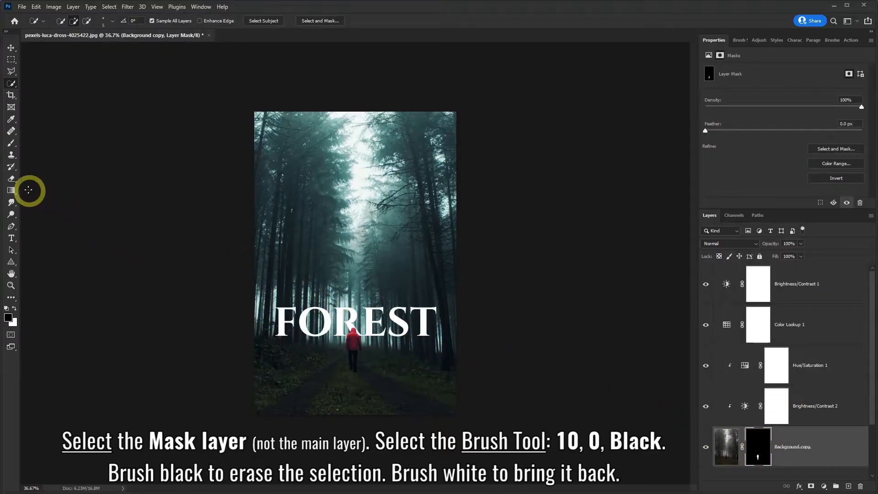
{"action": "right_click", "coordinate": [11, 143]}
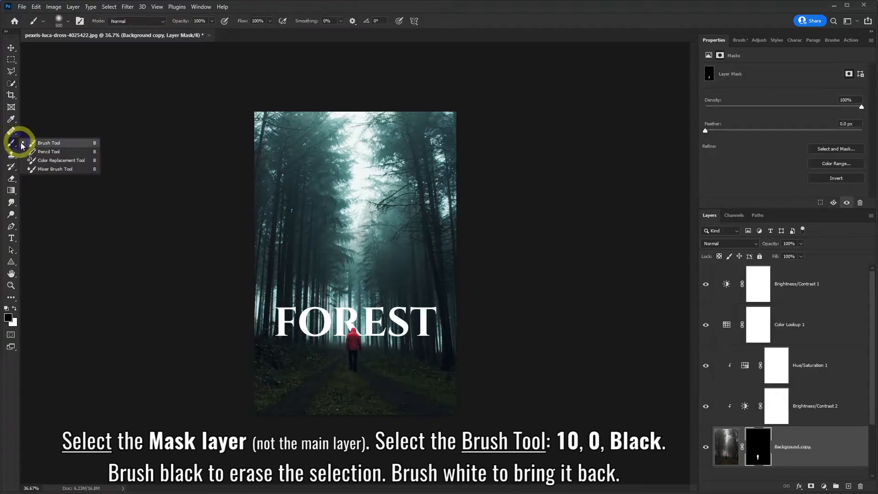
{"action": "left_click", "coordinate": [45, 138]}
{"action": "left_click", "coordinate": [68, 22]}
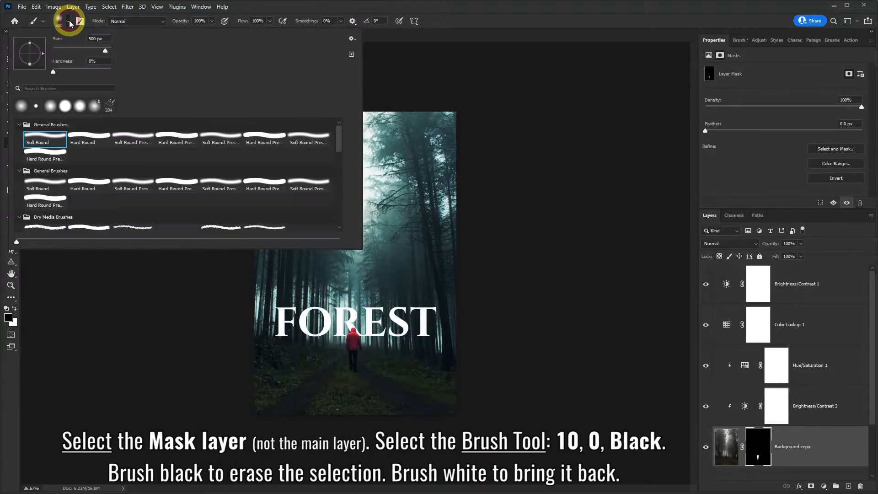
{"action": "double_click", "coordinate": [100, 38]}
{"action": "type", "text": "10"}
{"action": "key", "text": "Return"}
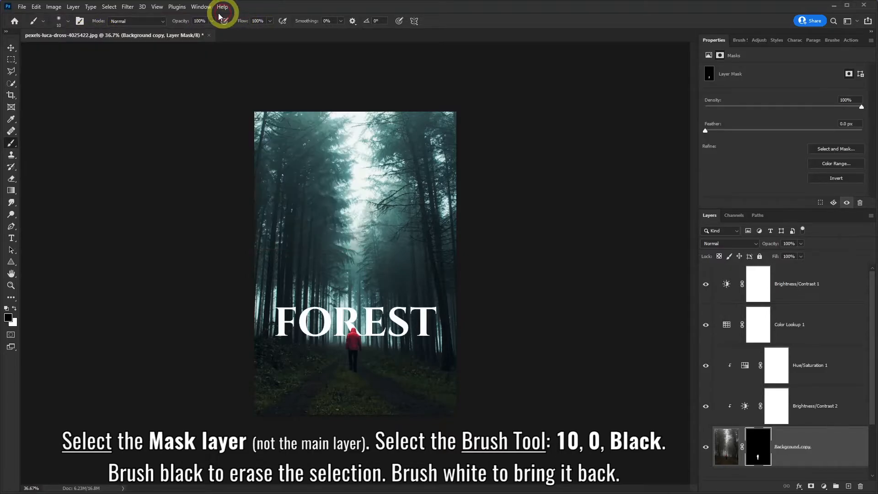
Step: Refine the figure's mask, painting black to erase the reddish spill between the legs and white to restore the hood area
{"action": "scroll", "coordinate": [355, 366], "scroll_direction": "up", "scroll_amount": 3}
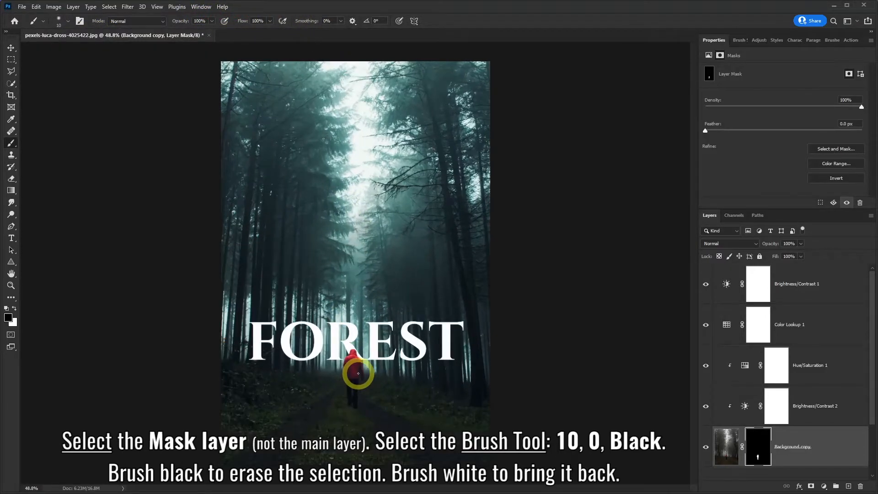
{"action": "scroll", "coordinate": [349, 384], "scroll_direction": "up", "scroll_amount": 3}
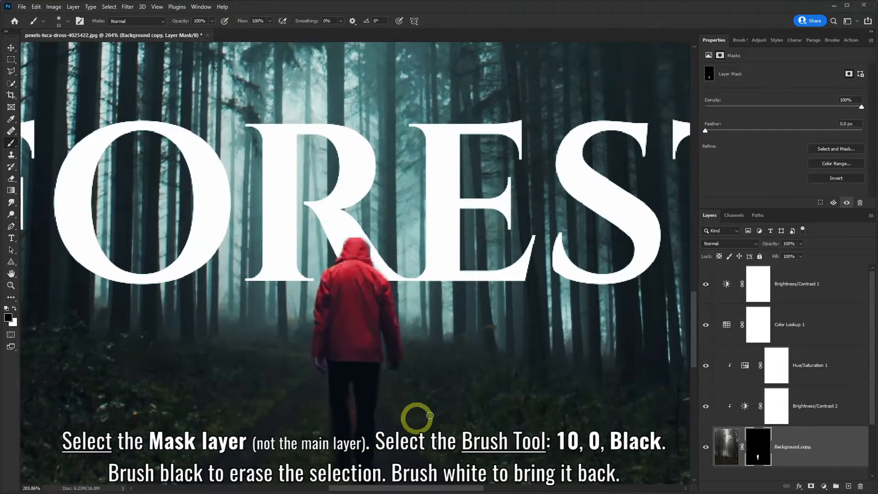
{"action": "scroll", "coordinate": [695, 338], "scroll_direction": "down", "scroll_amount": 3}
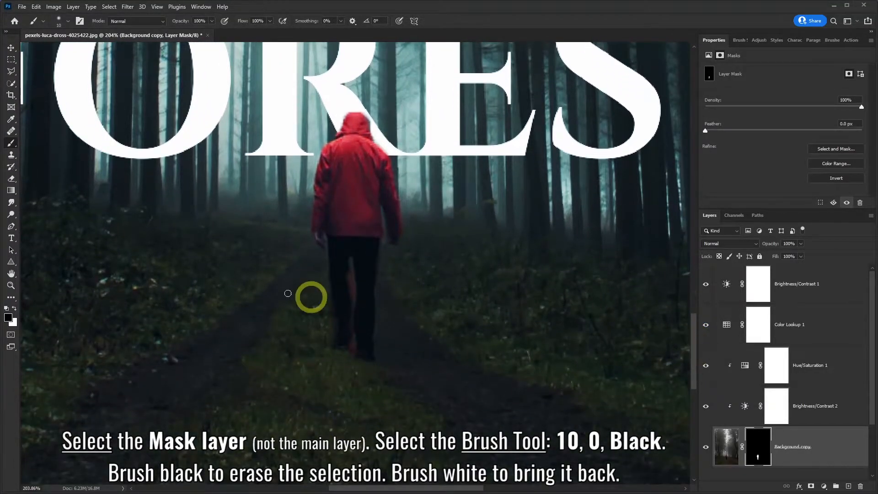
{"action": "left_click", "coordinate": [763, 448]}
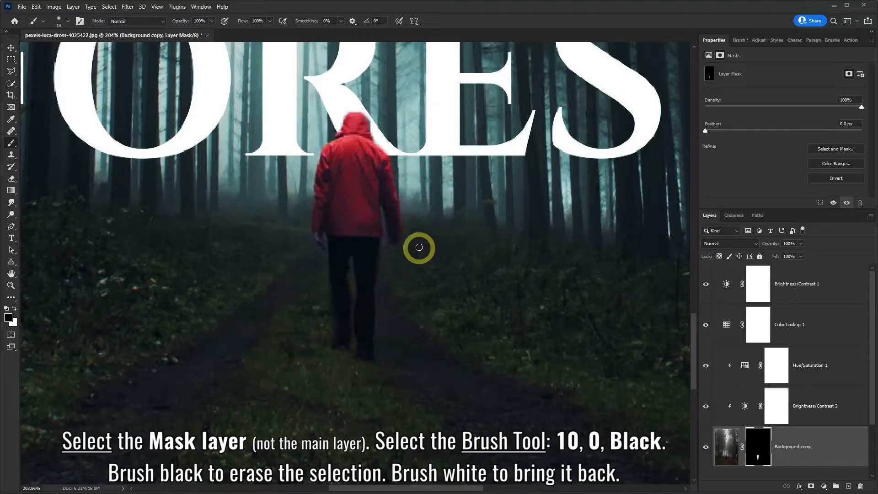
{"action": "left_click", "coordinate": [14, 308]}
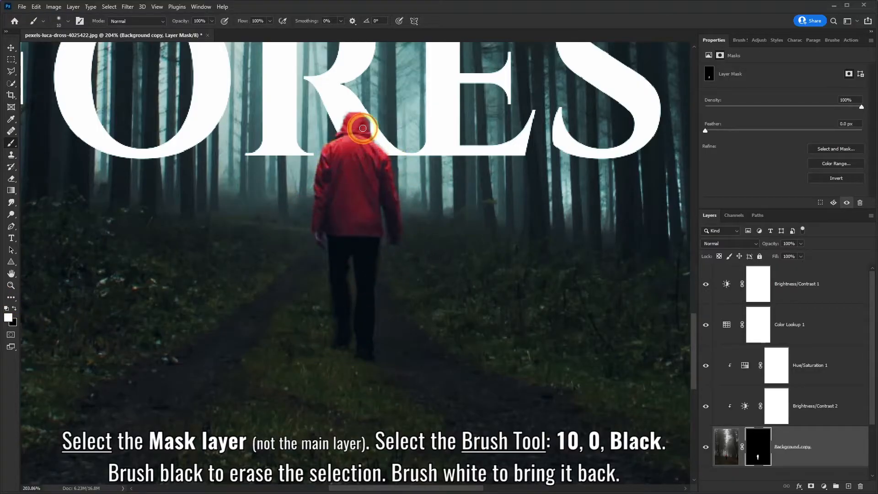
{"action": "key", "text": "x"}
{"action": "scroll", "coordinate": [383, 282], "scroll_direction": "down", "scroll_amount": 5}
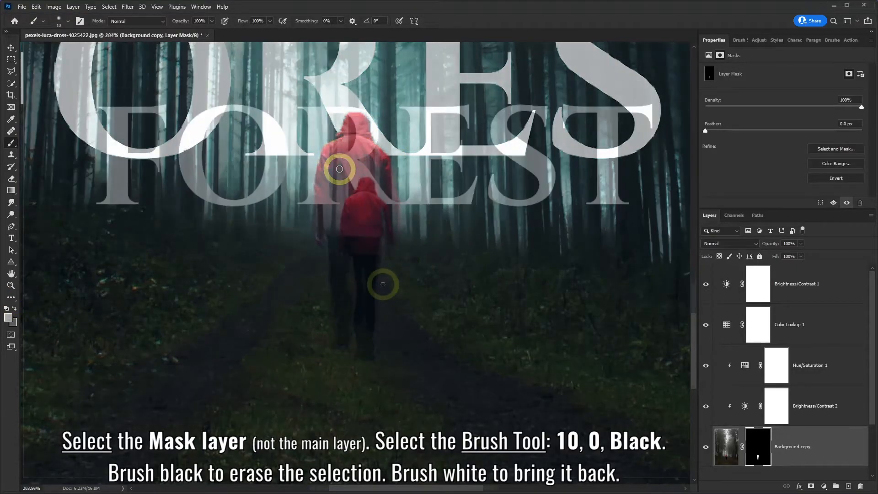
{"action": "scroll", "coordinate": [383, 284], "scroll_direction": "down", "scroll_amount": 3}
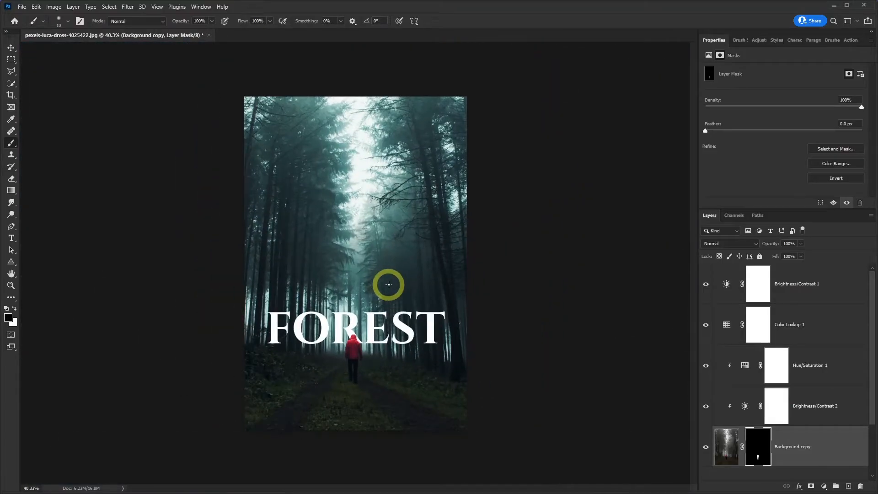
Step: Place the photo of the man in the black tank top from the Photos folder above the Hue/Saturation 1 layer
{"action": "left_click", "coordinate": [836, 365]}
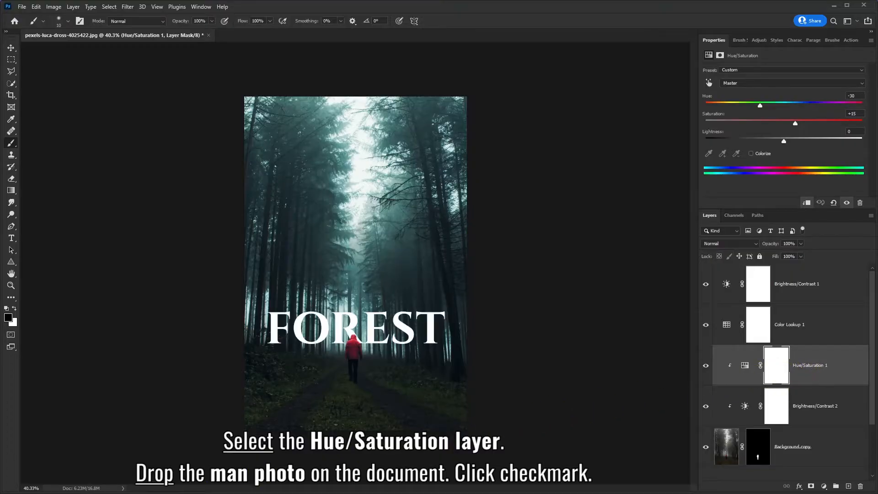
{"action": "key", "text": "alt+Tab"}
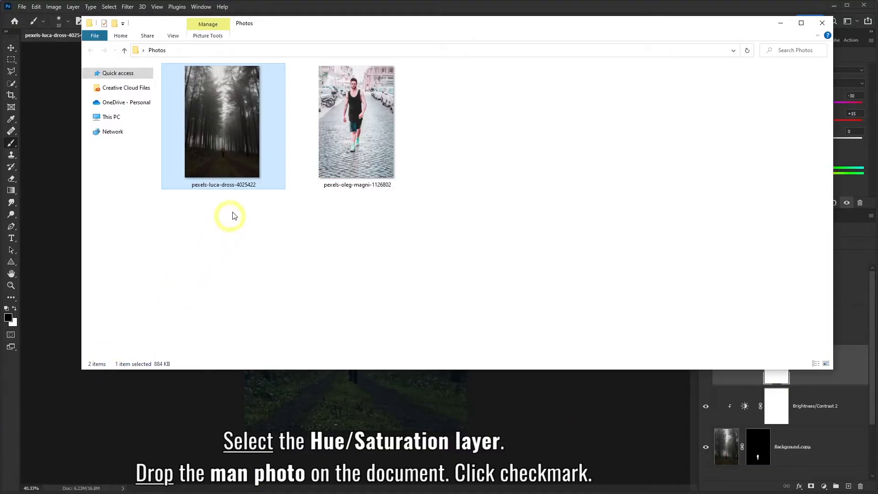
{"action": "left_click", "coordinate": [355, 130]}
{"action": "left_click_drag", "start_coordinate": [360, 121], "coordinate": [371, 394]}
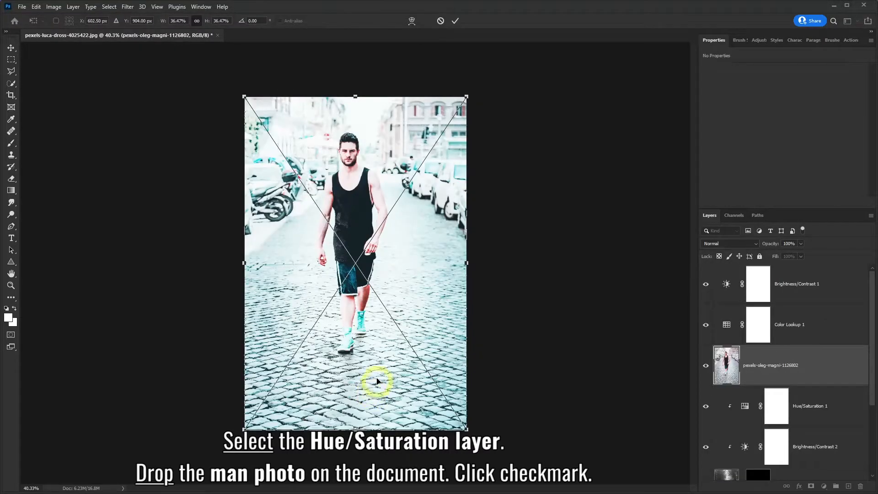
{"action": "left_click", "coordinate": [455, 21]}
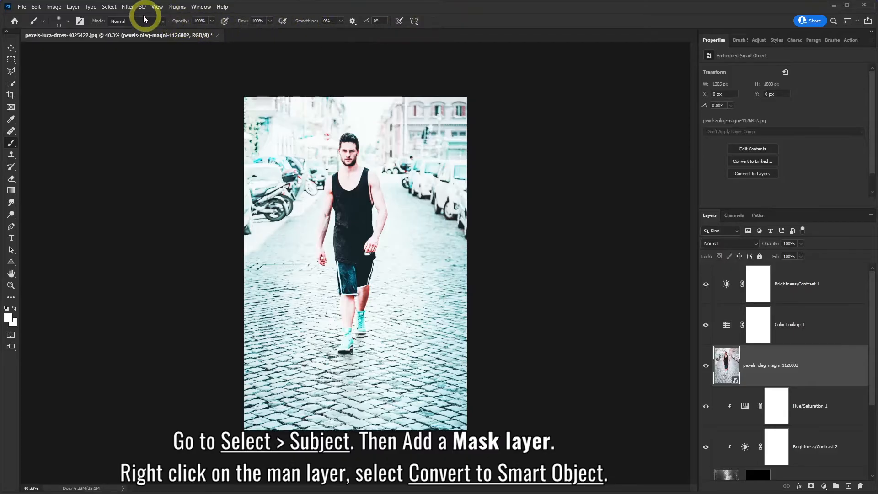
Step: Cut the man out of the street with a Select Subject layer mask, and convert his layer to a Smart Object
{"action": "left_click", "coordinate": [113, 9]}
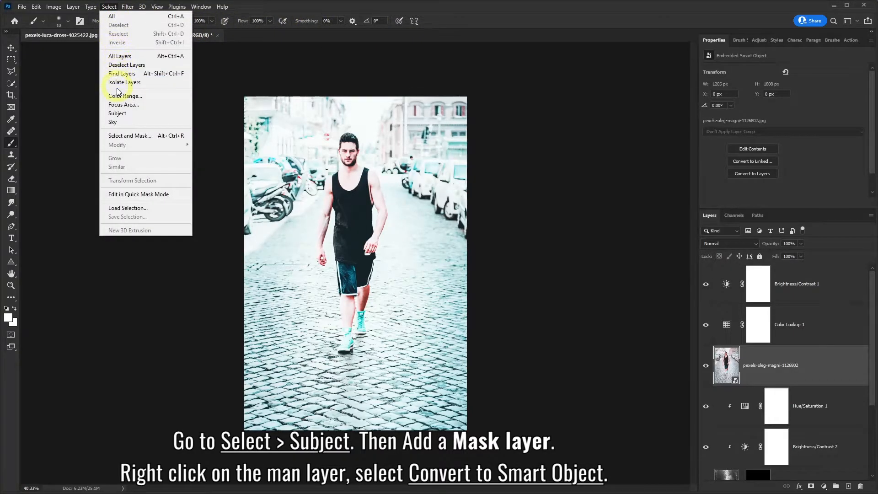
{"action": "left_click", "coordinate": [117, 114]}
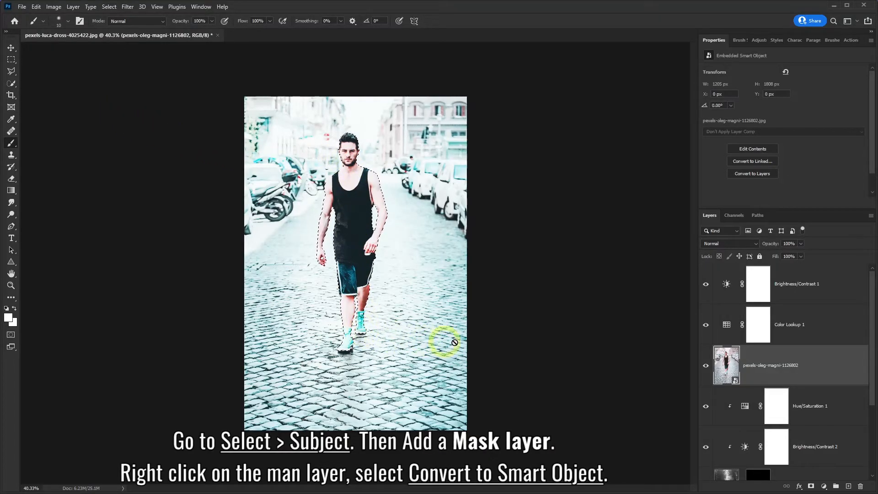
{"action": "left_click", "coordinate": [813, 486]}
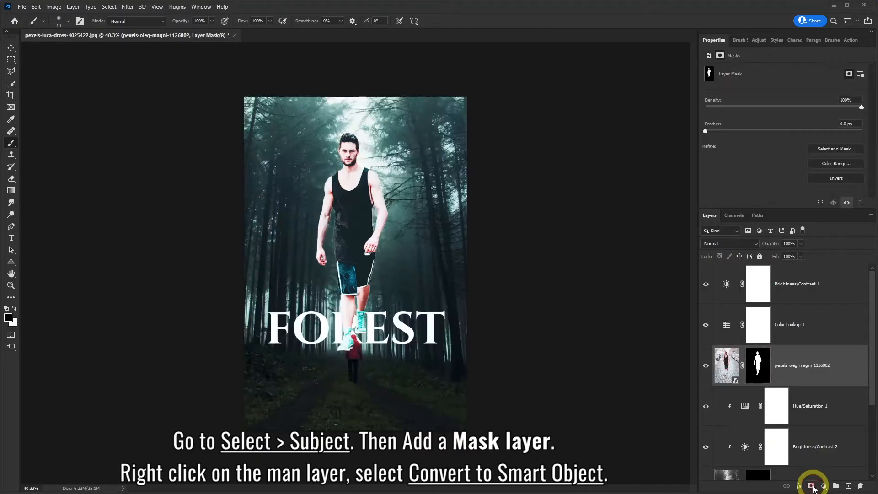
{"action": "right_click", "coordinate": [814, 350]}
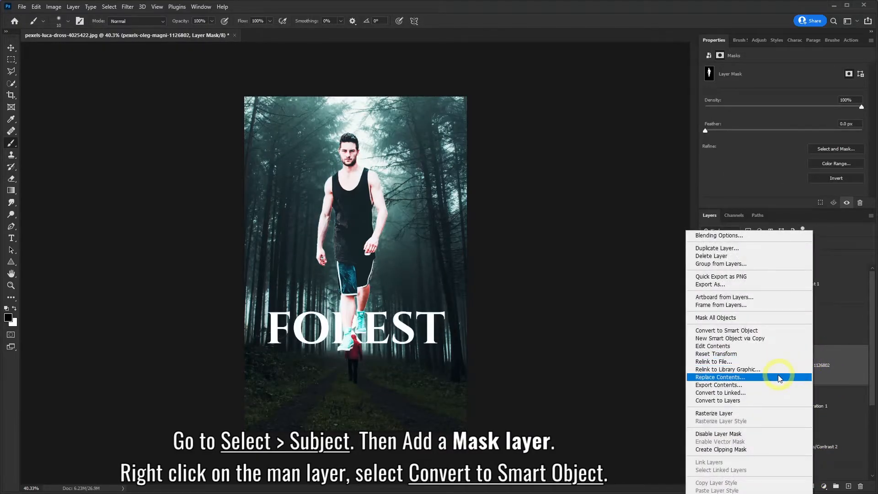
{"action": "left_click", "coordinate": [718, 333]}
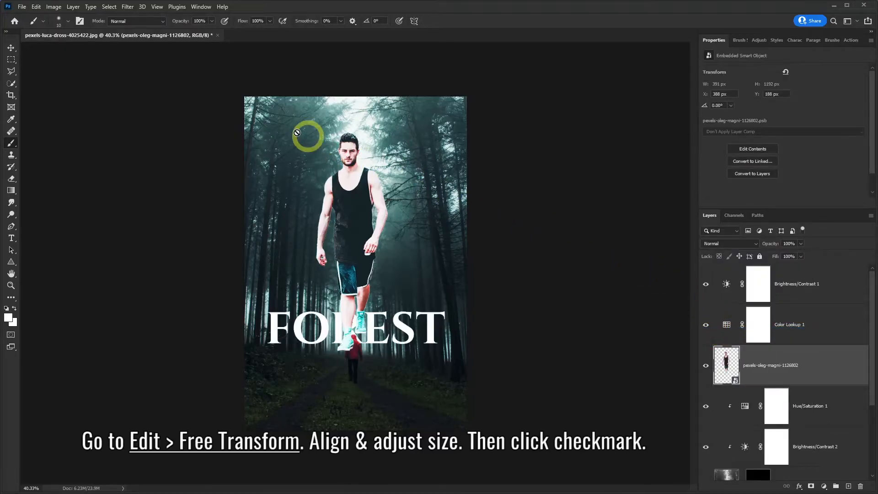
Step: Scale the man to about 60% with Free Transform and center him above the word FOREST
{"action": "left_click", "coordinate": [35, 6]}
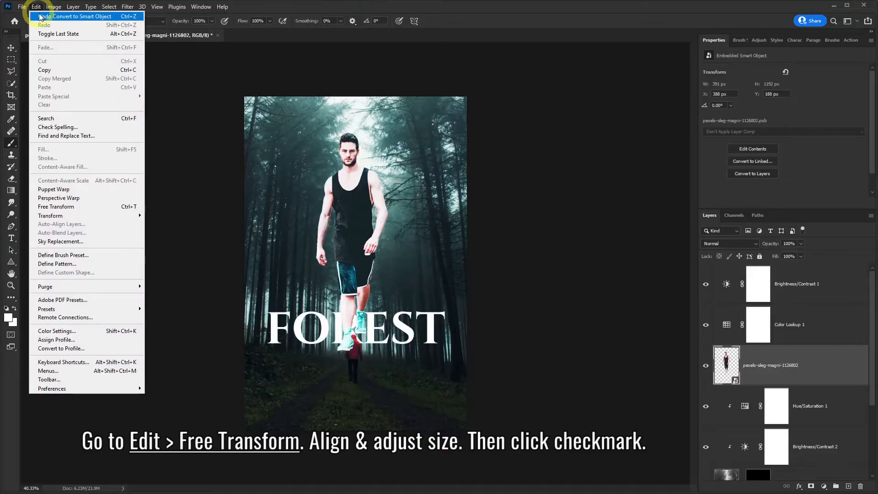
{"action": "left_click", "coordinate": [56, 208]}
{"action": "left_click_drag", "start_coordinate": [314, 132], "coordinate": [356, 190]}
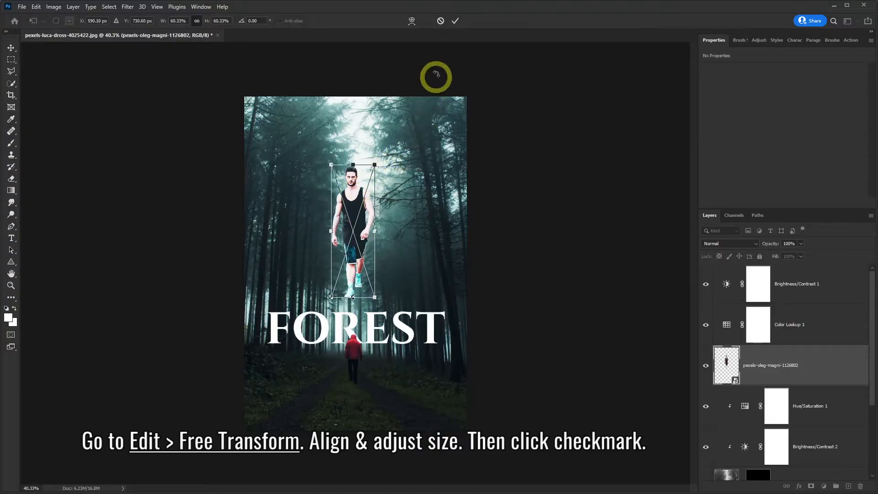
{"action": "left_click", "coordinate": [455, 21]}
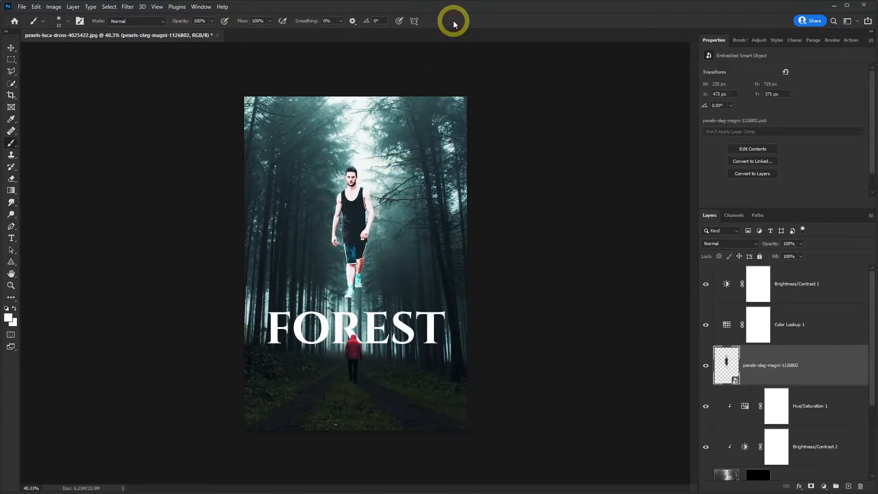
Step: Darken the cut-out man to a grey-black silhouette with a Hue/Saturation adjustment of saturation -100 and lightness -90
{"action": "left_click", "coordinate": [53, 7]}
{"action": "mouse_move", "coordinate": [81, 30]}
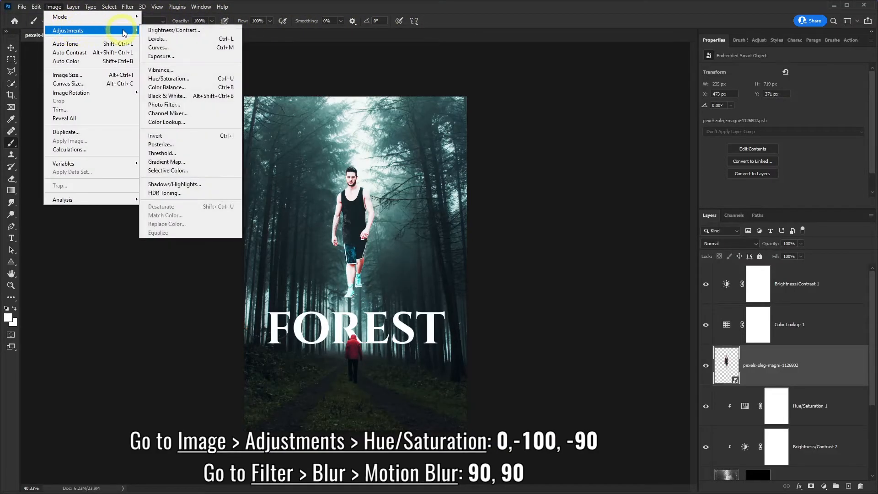
{"action": "left_click", "coordinate": [161, 81]}
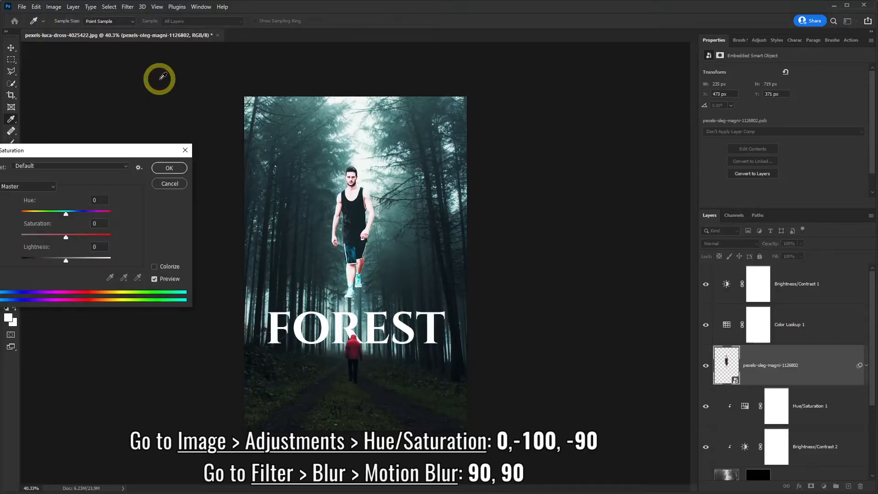
{"action": "left_click_drag", "start_coordinate": [137, 152], "coordinate": [172, 118]}
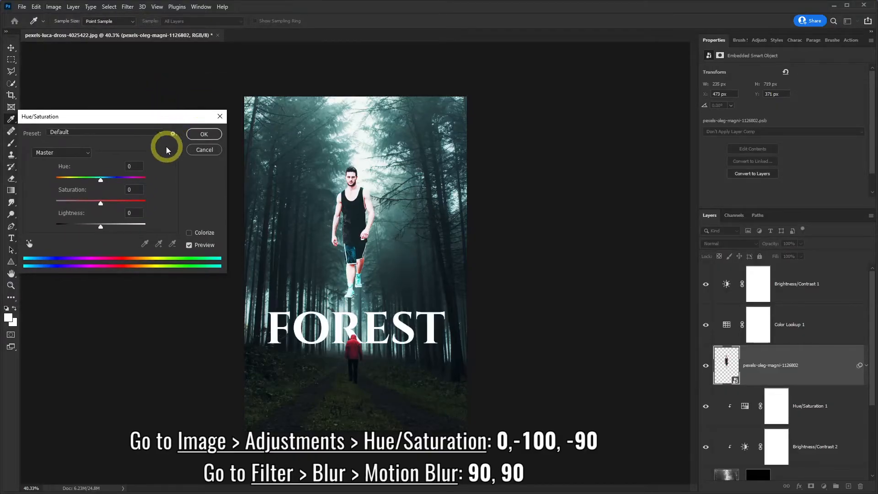
{"action": "left_click_drag", "start_coordinate": [94, 203], "coordinate": [50, 202]}
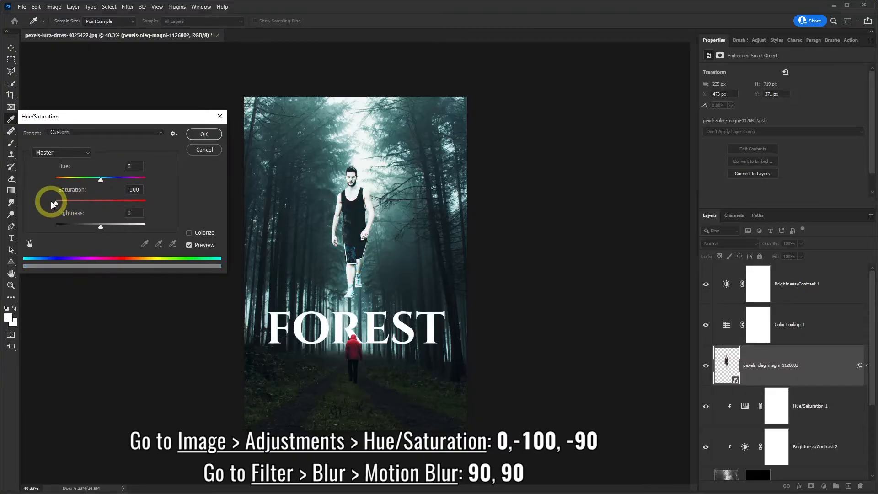
{"action": "left_click_drag", "start_coordinate": [101, 227], "coordinate": [60, 224]}
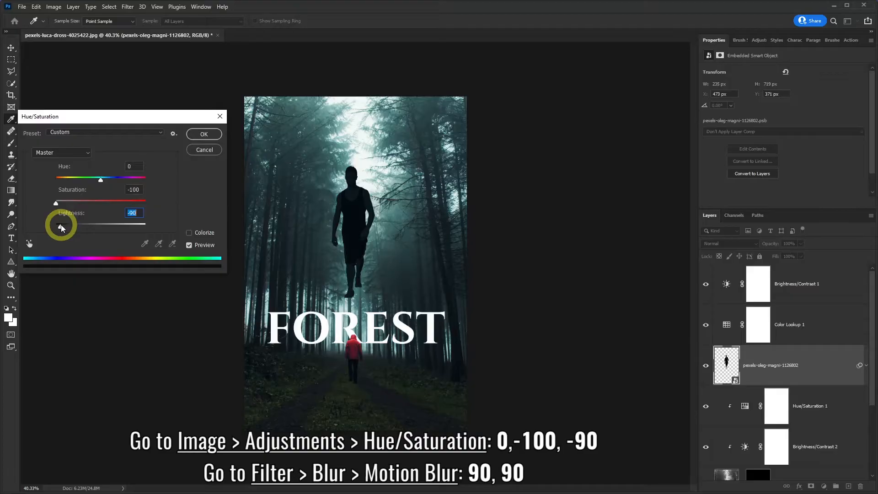
{"action": "left_click", "coordinate": [204, 135]}
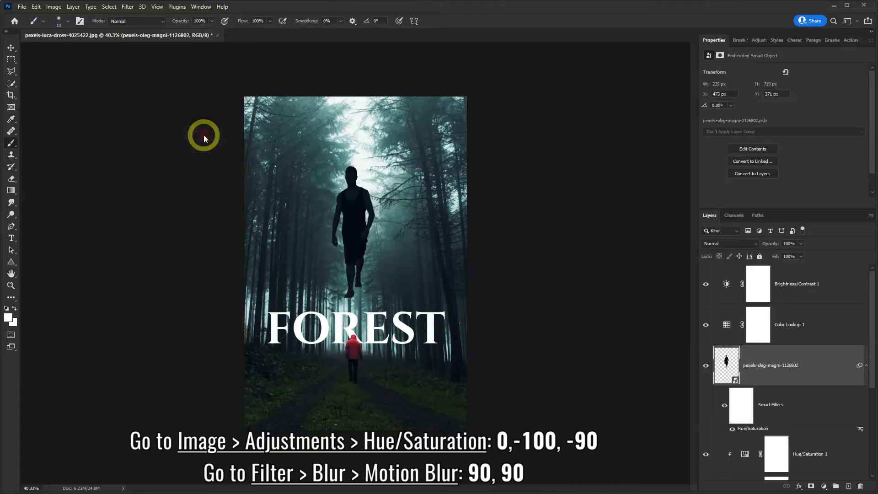
Step: Apply a Motion Blur to the man's silhouette with an angle of 90° and a distance of 90 pixels
{"action": "left_click", "coordinate": [125, 7]}
{"action": "mouse_move", "coordinate": [155, 124]}
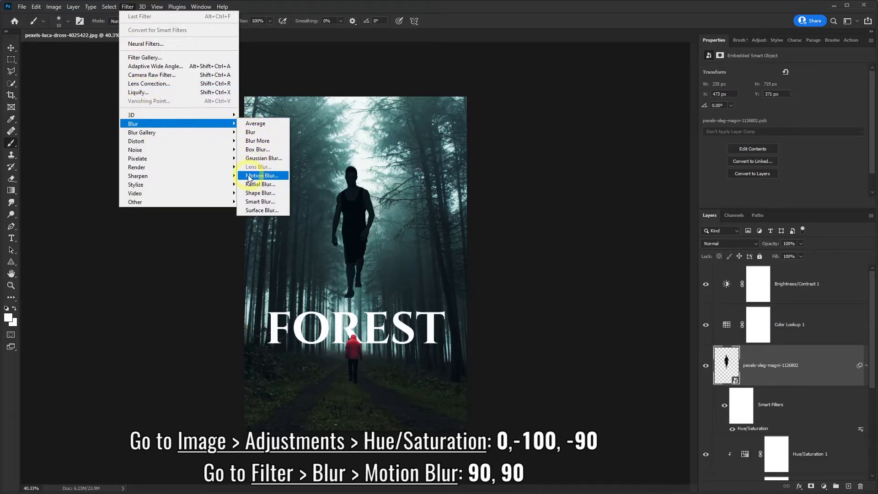
{"action": "left_click", "coordinate": [266, 176]}
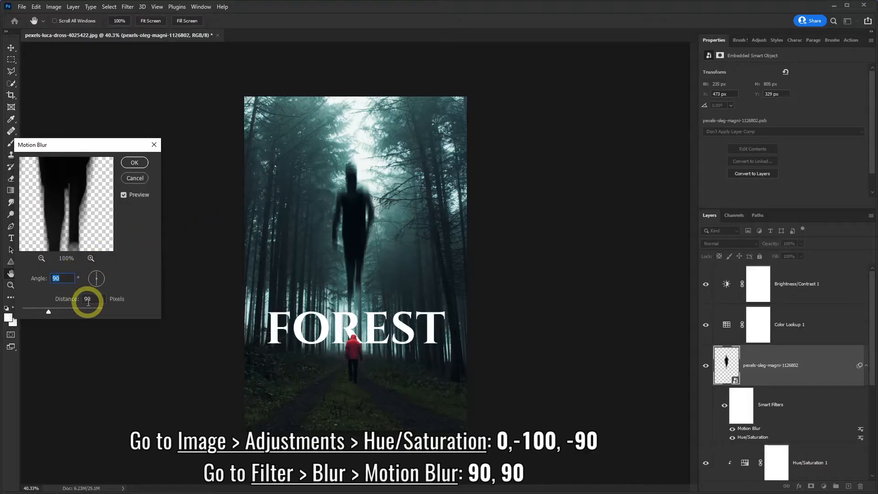
{"action": "left_click", "coordinate": [134, 163]}
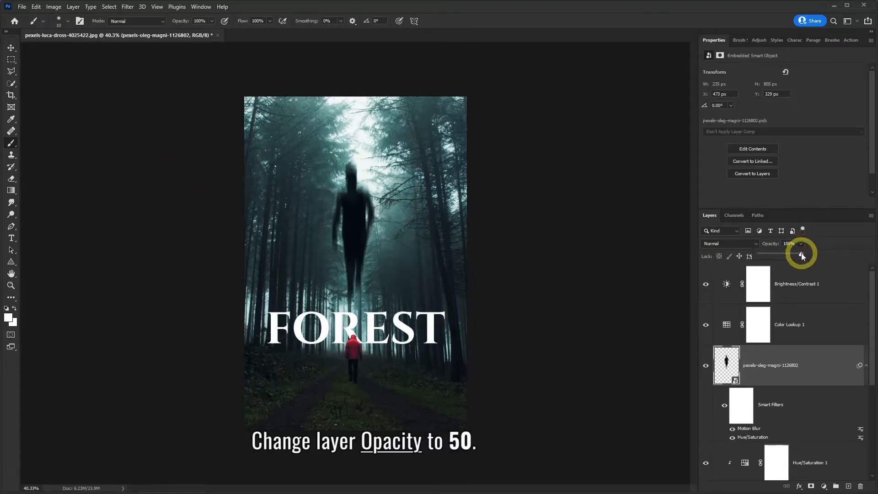
Step: Reduce the blurred man's layer opacity to 50% and toggle its visibility to compare the poster with and without him
{"action": "left_click_drag", "start_coordinate": [789, 254], "coordinate": [783, 254]}
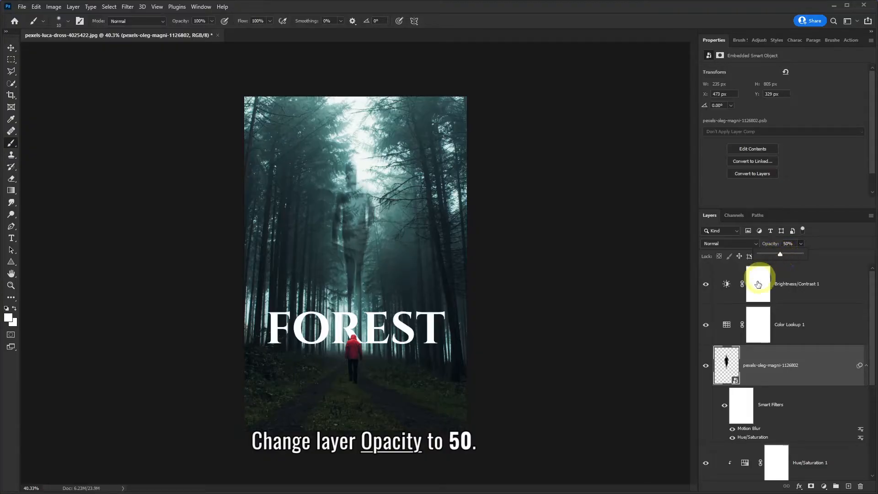
{"action": "left_click", "coordinate": [706, 366]}
{"action": "left_click", "coordinate": [706, 366]}
{"action": "left_click", "coordinate": [706, 366]}
{"action": "left_click", "coordinate": [706, 366]}
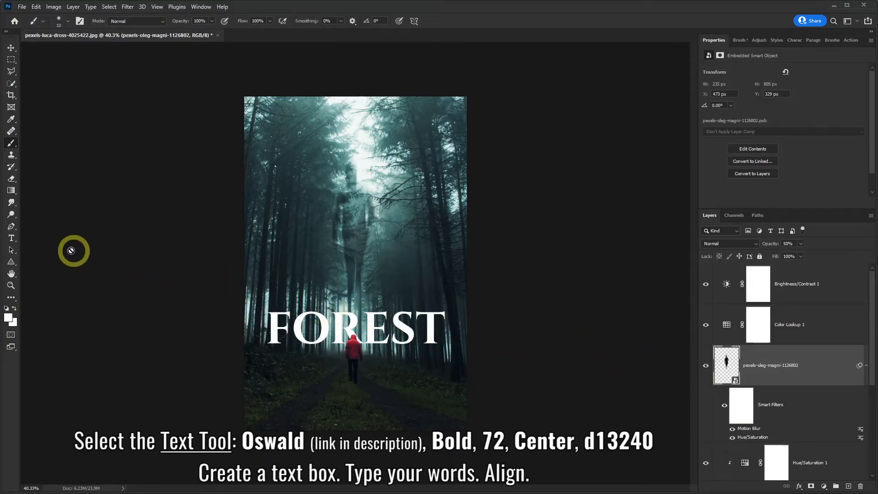
Step: Set up the Type tool with the Oswald font in Bold at 72 px
{"action": "left_click", "coordinate": [11, 239]}
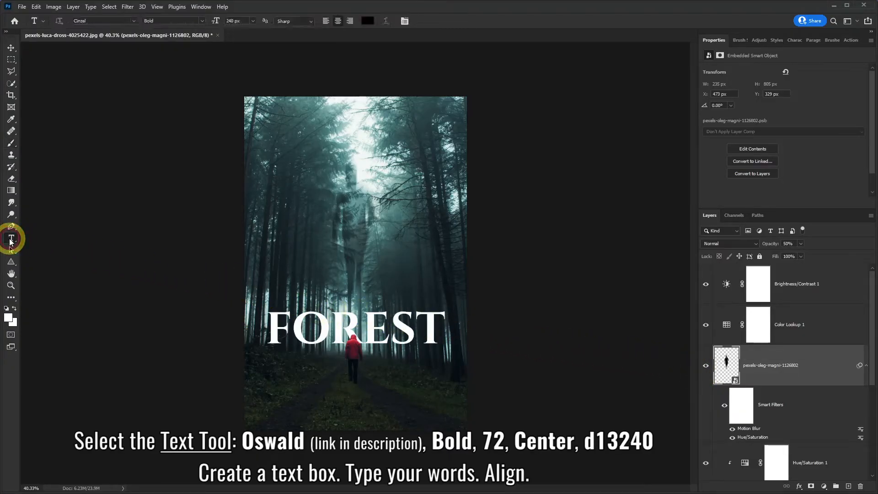
{"action": "left_click", "coordinate": [96, 22]}
{"action": "type", "text": "osw"}
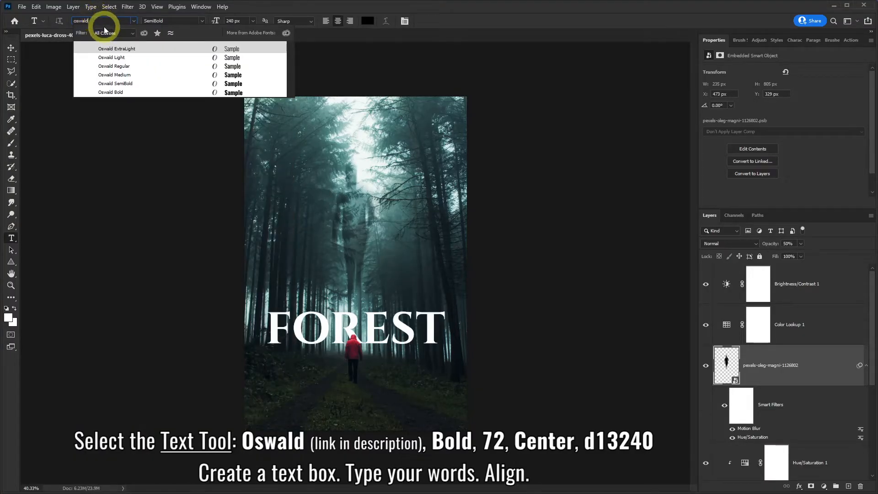
{"action": "left_click", "coordinate": [115, 93]}
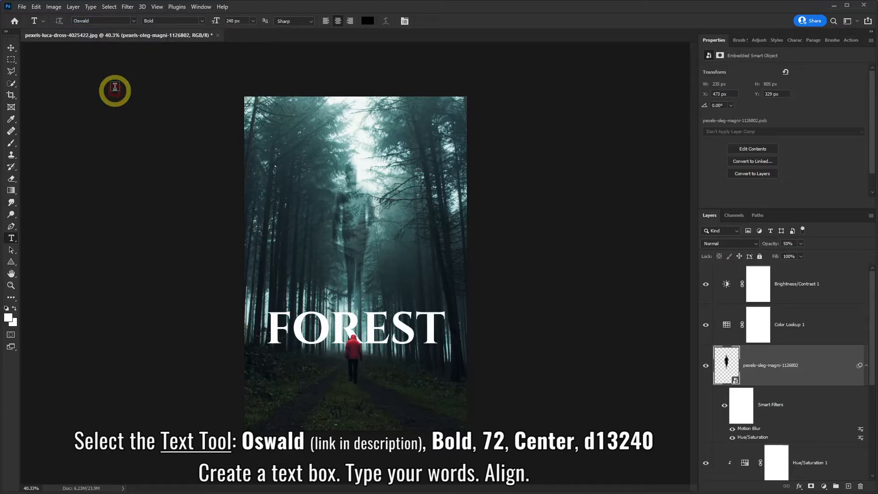
{"action": "left_click", "coordinate": [231, 21]}
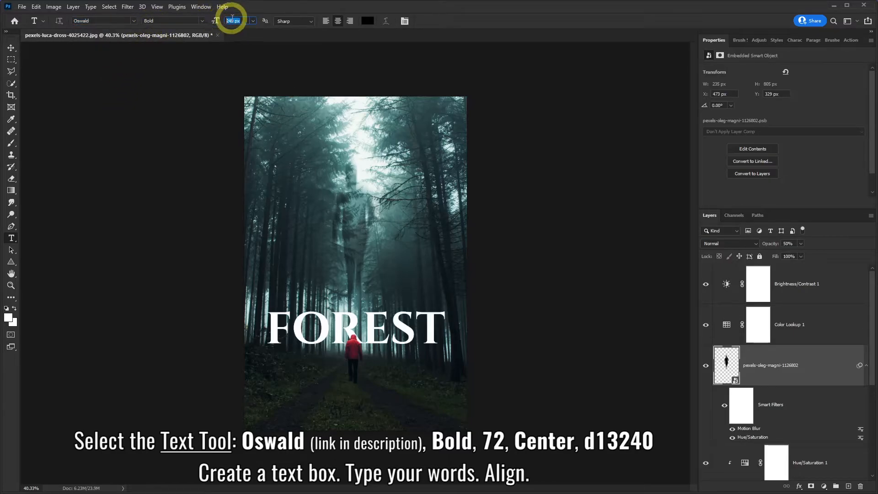
{"action": "left_click", "coordinate": [253, 22]}
{"action": "left_click", "coordinate": [240, 142]}
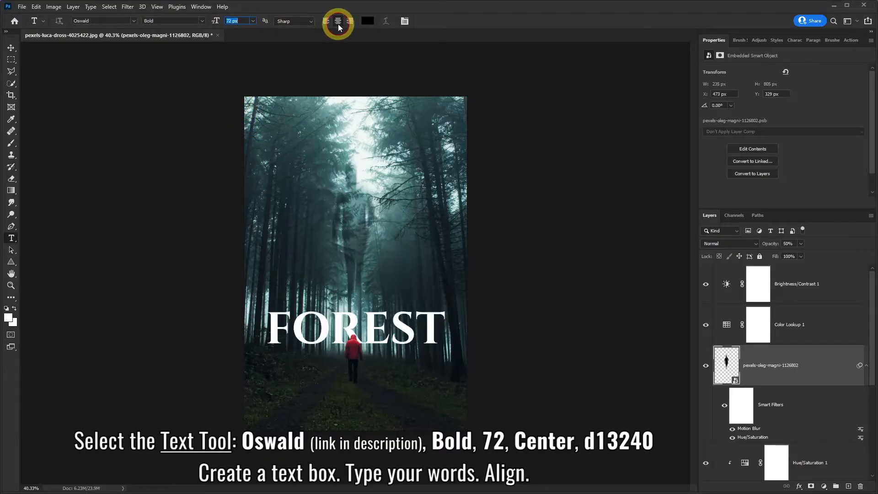
Step: Set the text color to red, hex d13240
{"action": "left_click", "coordinate": [365, 22]}
{"action": "type", "text": "d1"}
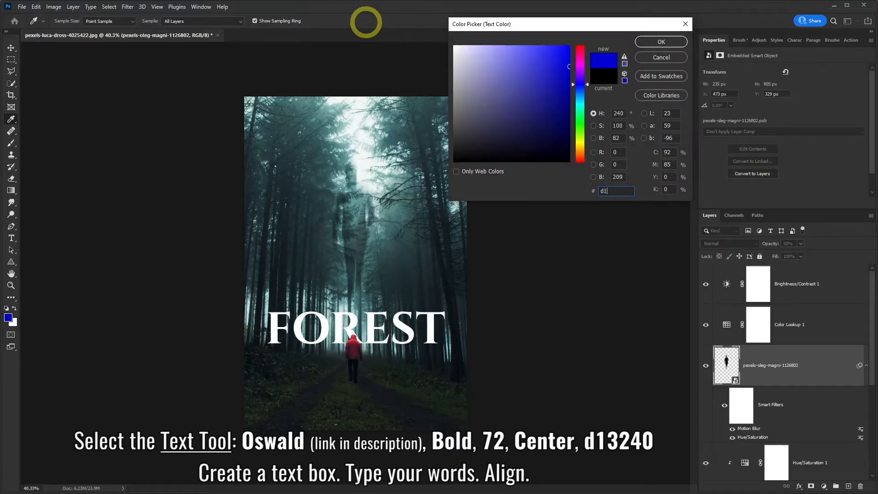
{"action": "type", "text": "3240"}
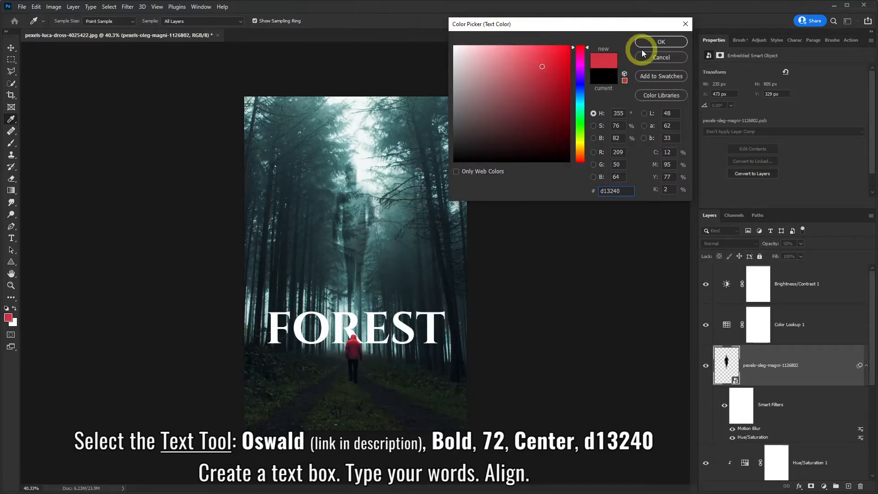
{"action": "left_click", "coordinate": [661, 41]}
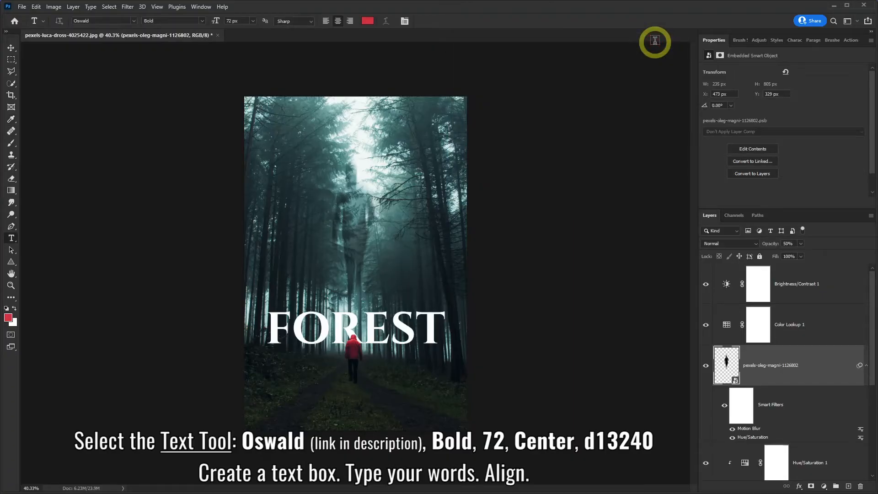
Step: Create a text box spanning the poster's width above FOREST and enter the tagline BASED ON TRUE EVENTS
{"action": "left_click_drag", "start_coordinate": [246, 268], "coordinate": [467, 311]}
{"action": "type", "text": "BAS"}
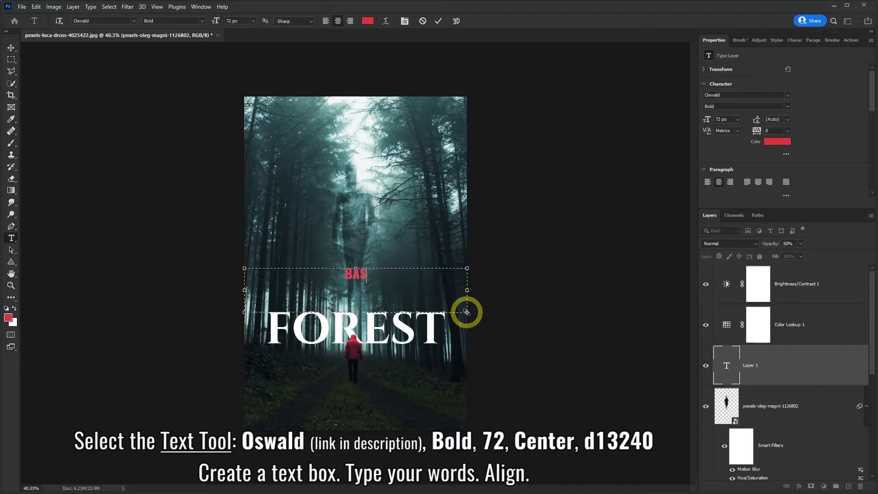
{"action": "type", "text": "ED ON TRUE EVENTS"}
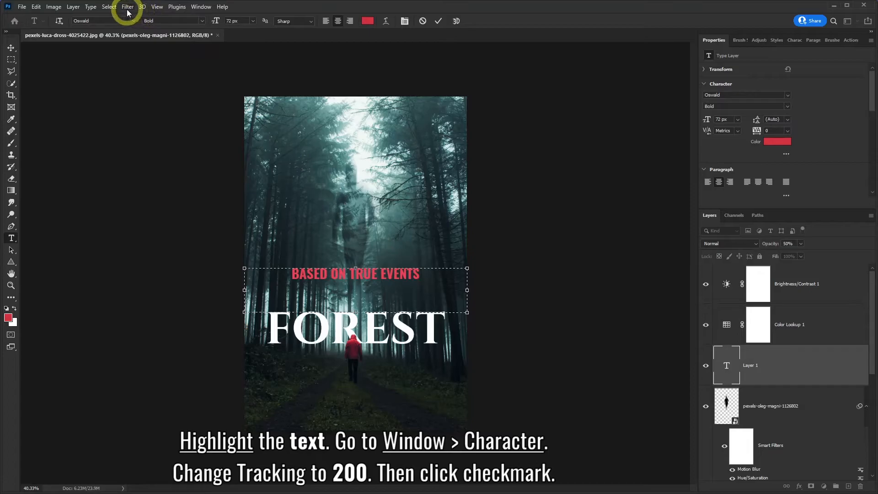
Step: Set the tracking of the whole BASED ON TRUE EVENTS tagline to 200 in the character settings
{"action": "left_click", "coordinate": [200, 7]}
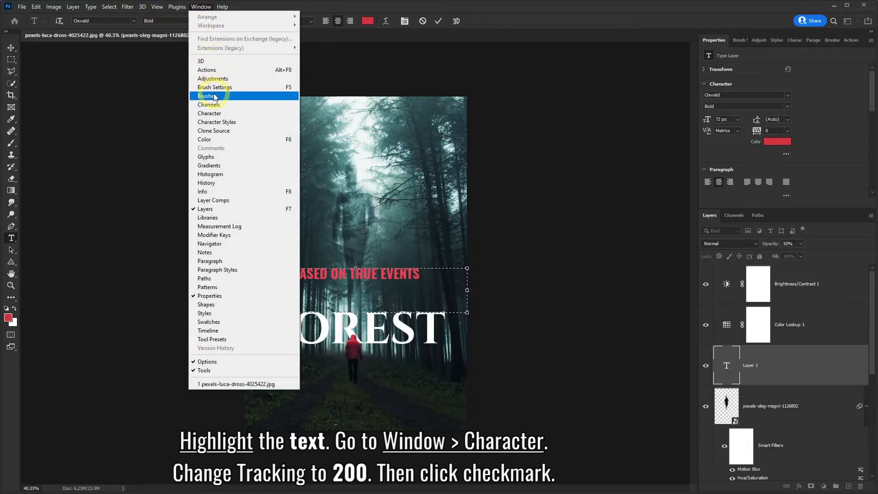
{"action": "left_click", "coordinate": [210, 113]}
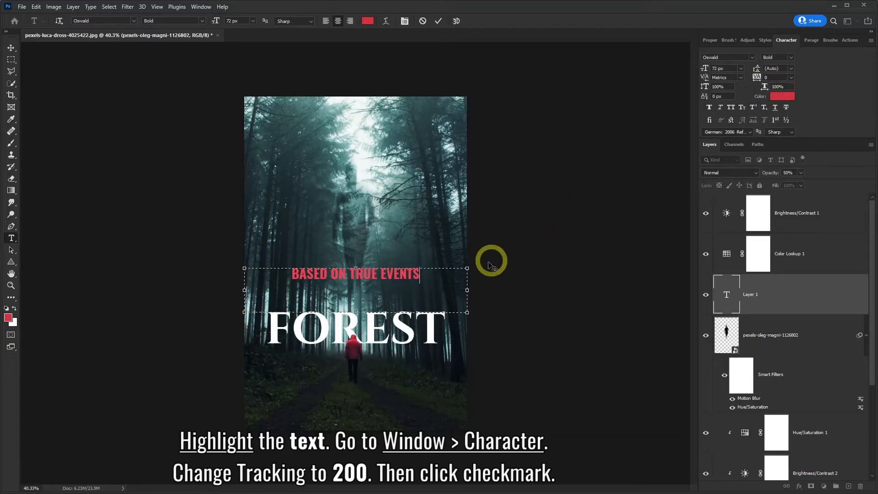
{"action": "left_click_drag", "start_coordinate": [432, 275], "coordinate": [400, 242]}
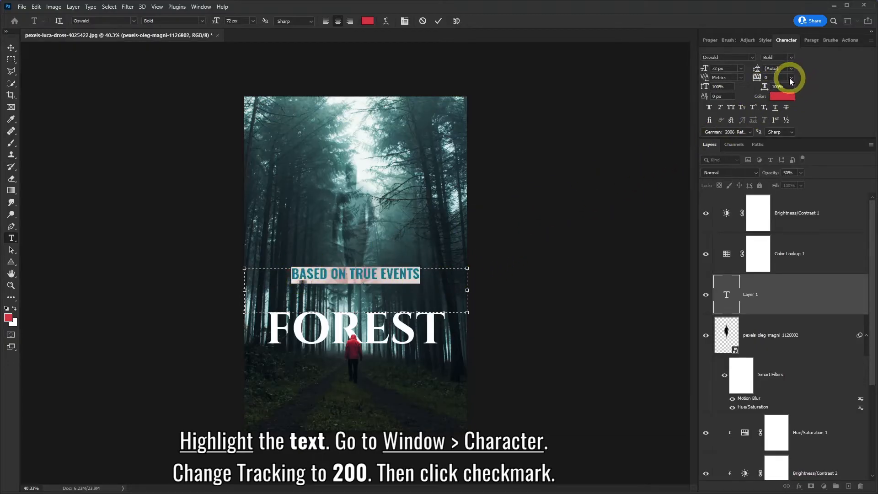
{"action": "left_click", "coordinate": [791, 78]}
{"action": "left_click", "coordinate": [783, 184]}
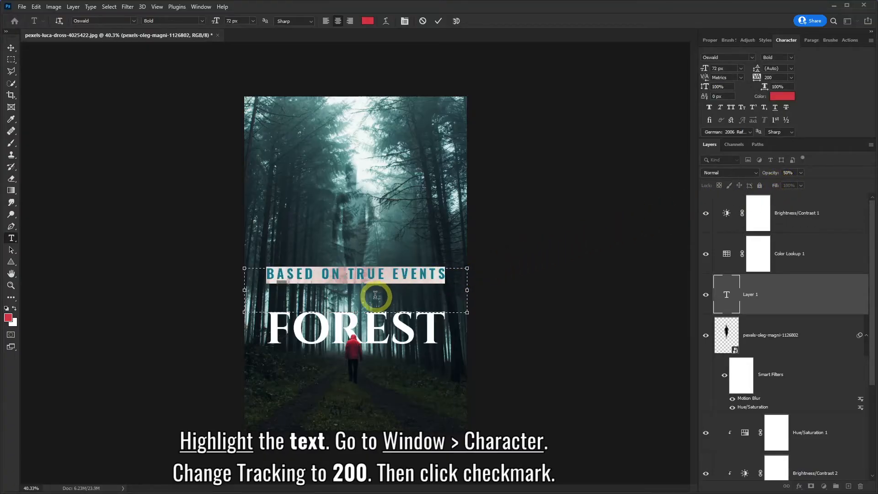
Step: Lower the upper edge of the tagline's text box so the line sits directly above FOREST, and commit the text
{"action": "left_click", "coordinate": [354, 273]}
{"action": "left_click_drag", "start_coordinate": [356, 269], "coordinate": [359, 300]}
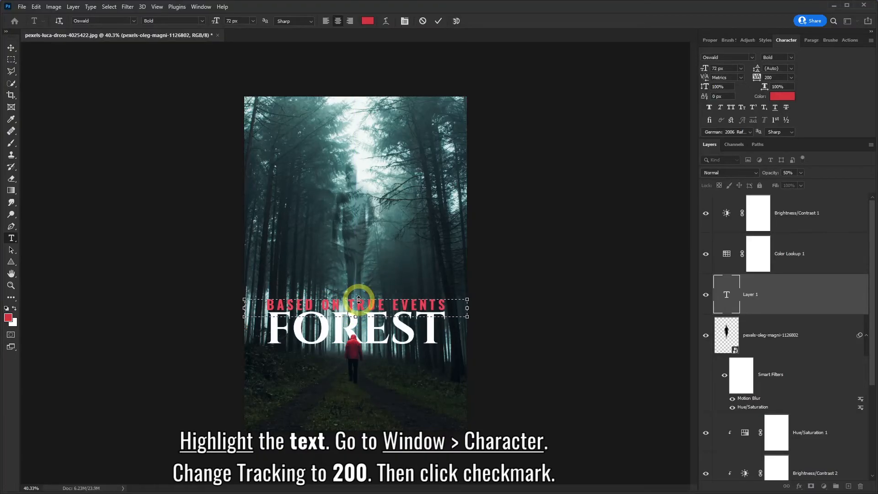
{"action": "left_click", "coordinate": [438, 21]}
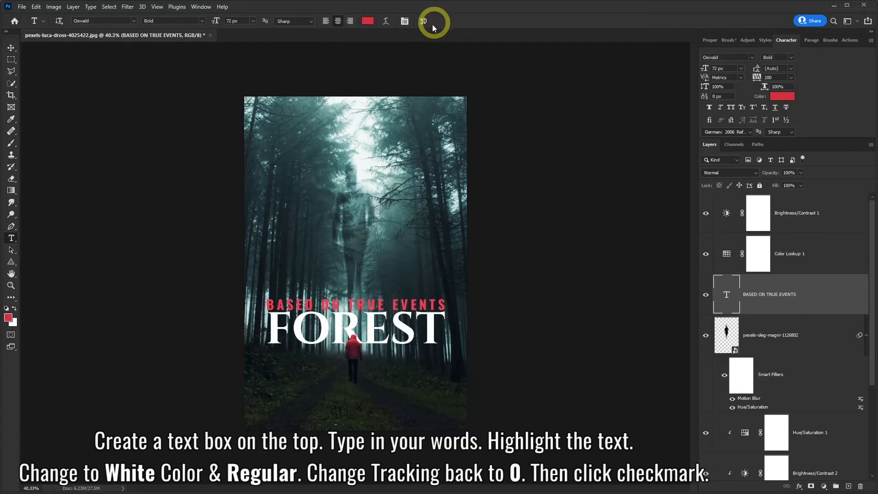
Step: Create a text box across the top of the poster and enter the two actors' full names, separated by several spaces
{"action": "left_click_drag", "start_coordinate": [245, 101], "coordinate": [467, 137]}
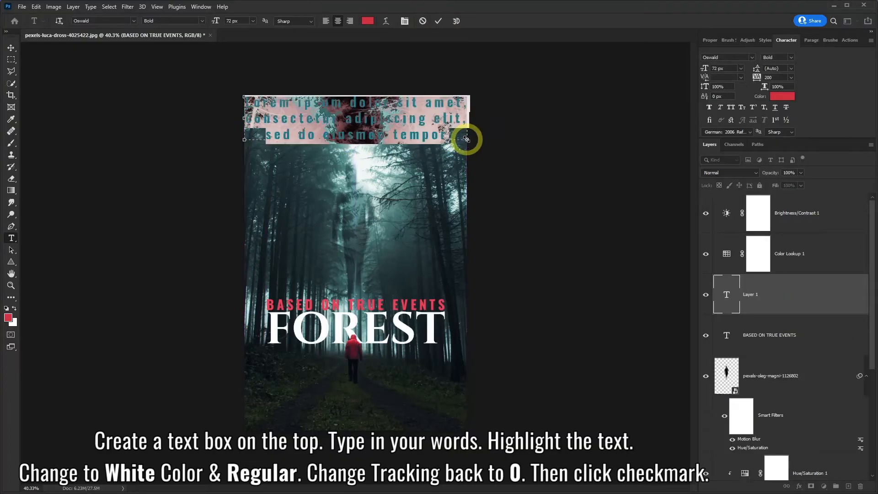
{"action": "type", "text": "John Smith"}
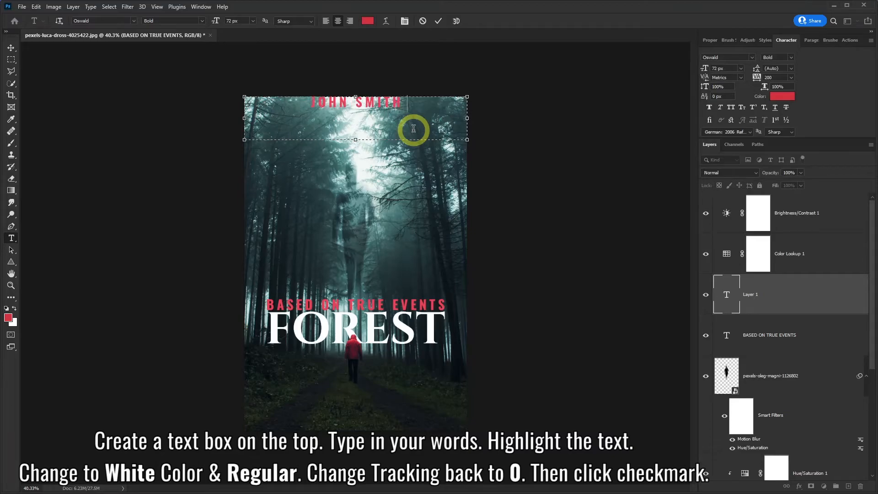
{"action": "type", "text": "   Jane Doe"}
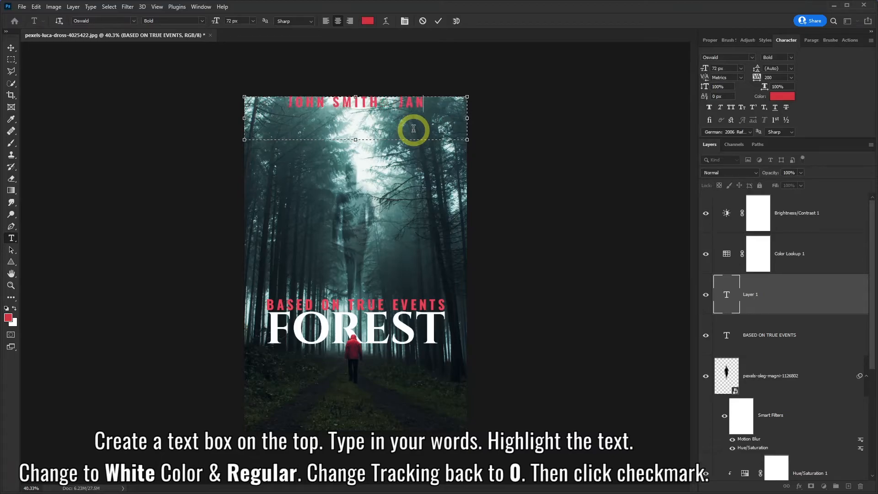
Step: Select the whole line of actors' names and change its color to white, ffffff
{"action": "left_click_drag", "start_coordinate": [451, 102], "coordinate": [257, 102]}
{"action": "left_click", "coordinate": [367, 21]}
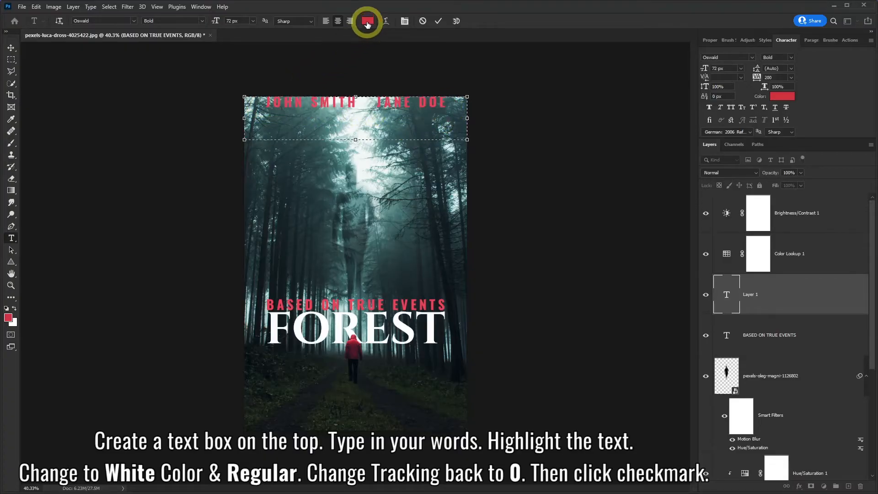
{"action": "left_click_drag", "start_coordinate": [452, 55], "coordinate": [440, 39]}
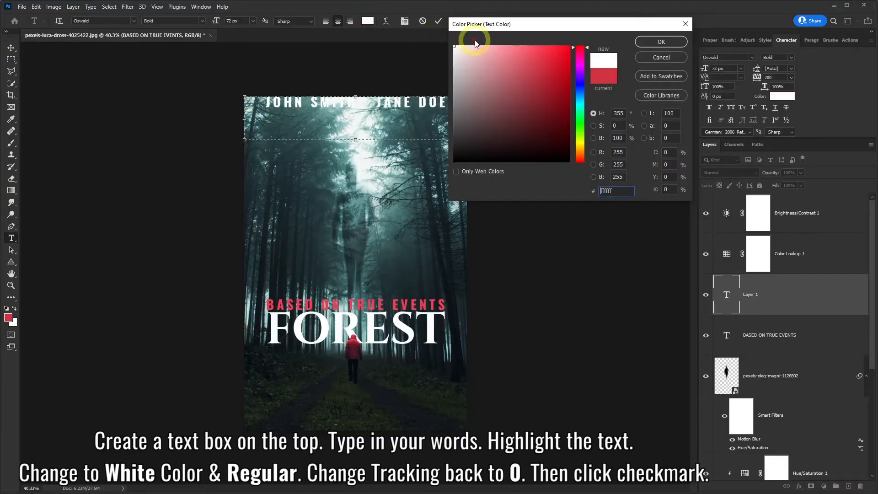
{"action": "left_click", "coordinate": [645, 43]}
Step: Set the tracking of the actors' names to 0 and their font style to Regular
{"action": "left_click", "coordinate": [792, 78]}
{"action": "left_click", "coordinate": [781, 131]}
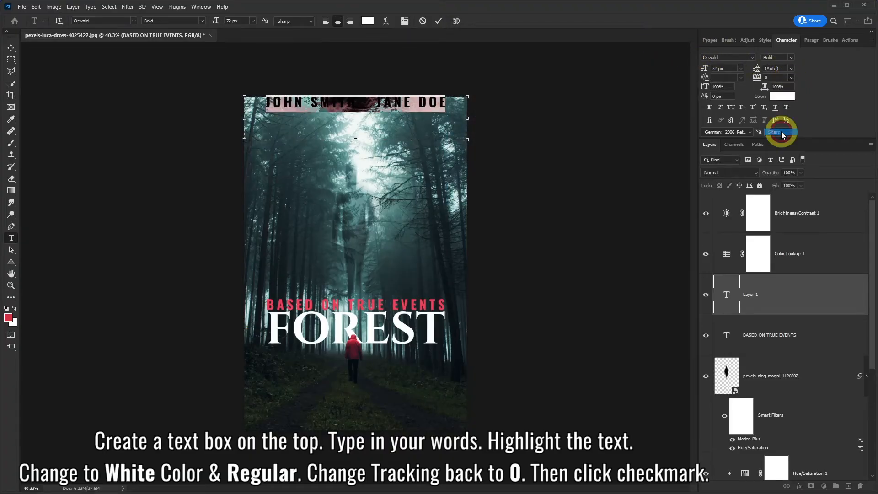
{"action": "left_click", "coordinate": [201, 21]}
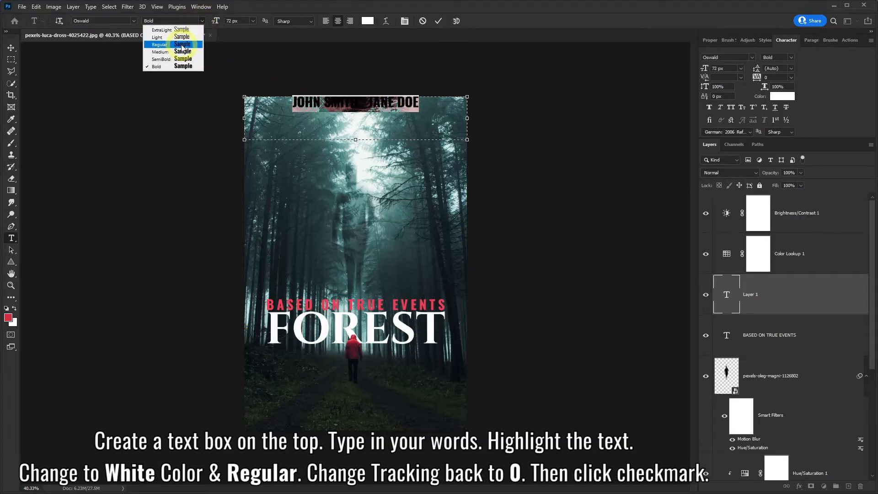
{"action": "left_click", "coordinate": [182, 45]}
{"action": "left_click", "coordinate": [349, 107]}
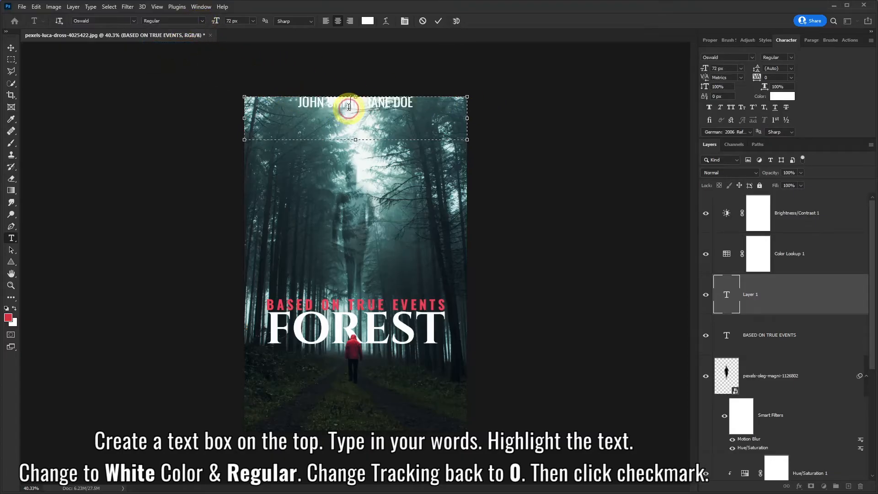
Step: Lower the upper edge of the actors' names text box, space the two names farther apart toward the poster's sides, and commit the text
{"action": "left_click_drag", "start_coordinate": [356, 96], "coordinate": [360, 119]}
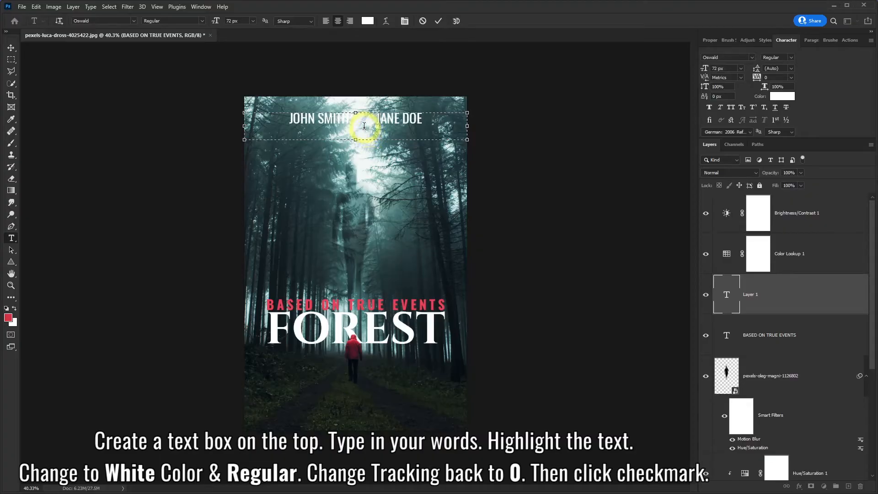
{"action": "left_click", "coordinate": [439, 21]}
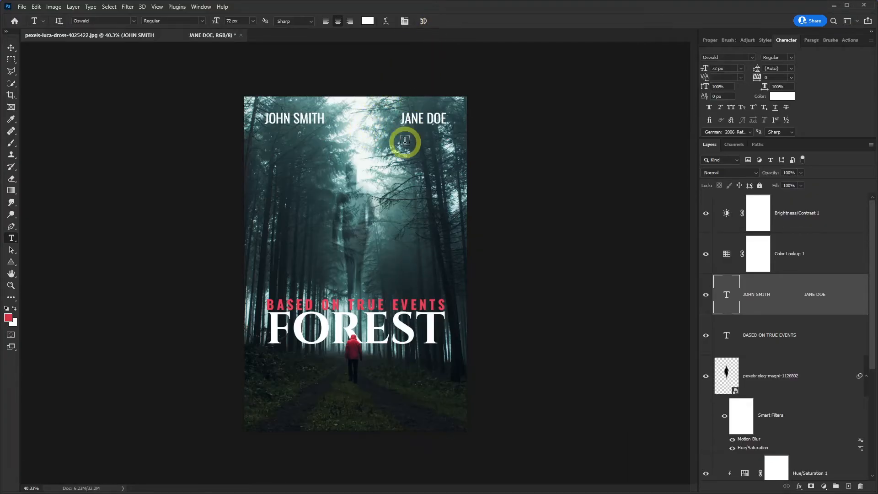
Step: Create a text box across the bottom of the poster and enter COMING SOON with FALL 2025 on a second line
{"action": "left_click_drag", "start_coordinate": [246, 383], "coordinate": [455, 426]}
{"action": "key", "text": "Delete"}
{"action": "type", "text": "COMING SOON"}
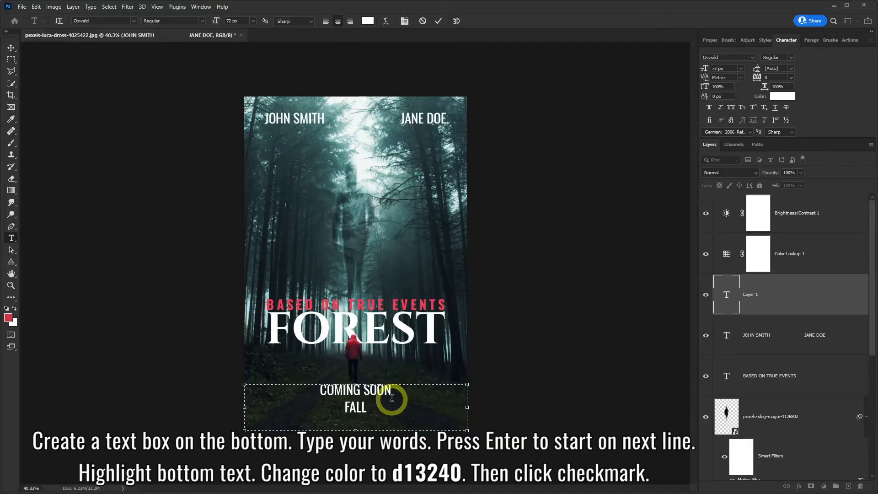
Step: Select the FALL 2025 line and change its color to D13240
{"action": "left_click_drag", "start_coordinate": [386, 408], "coordinate": [328, 407]}
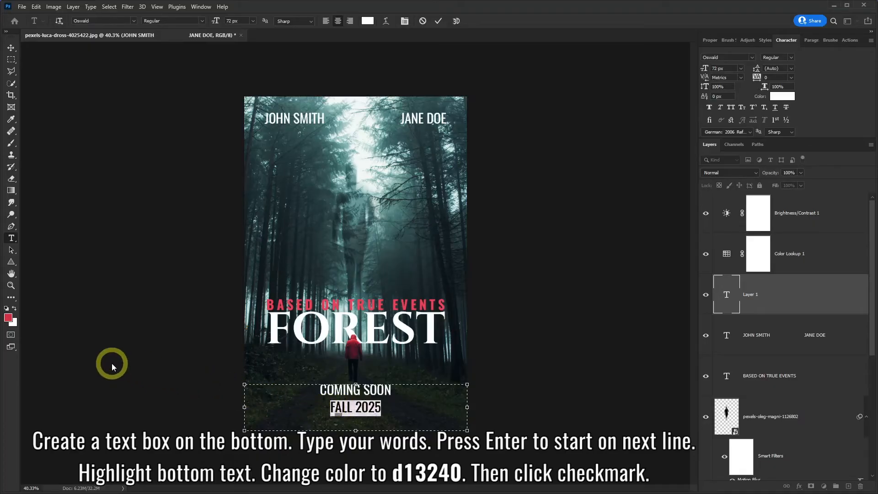
{"action": "left_click", "coordinate": [368, 21]}
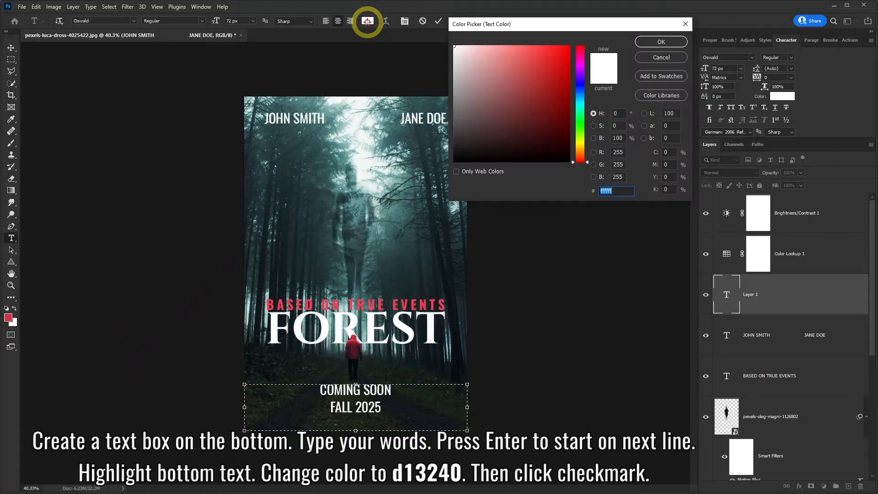
{"action": "left_click", "coordinate": [613, 191]}
{"action": "type", "text": "D13"}
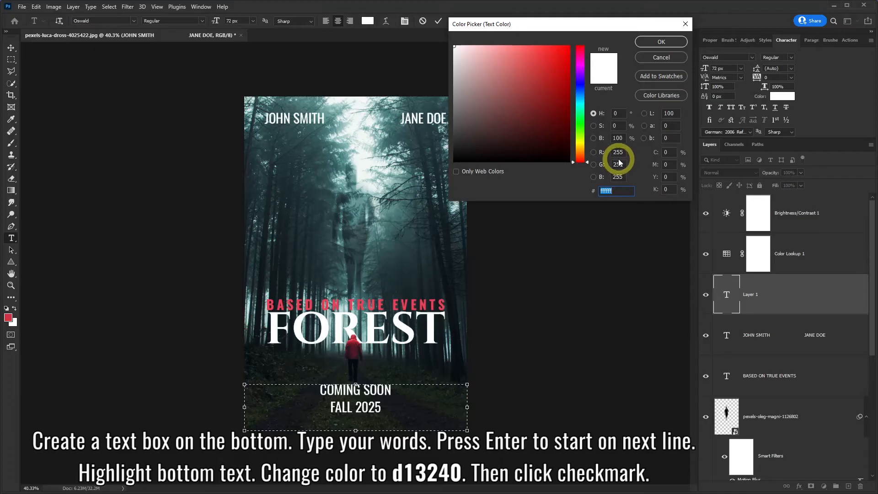
{"action": "type", "text": "240"}
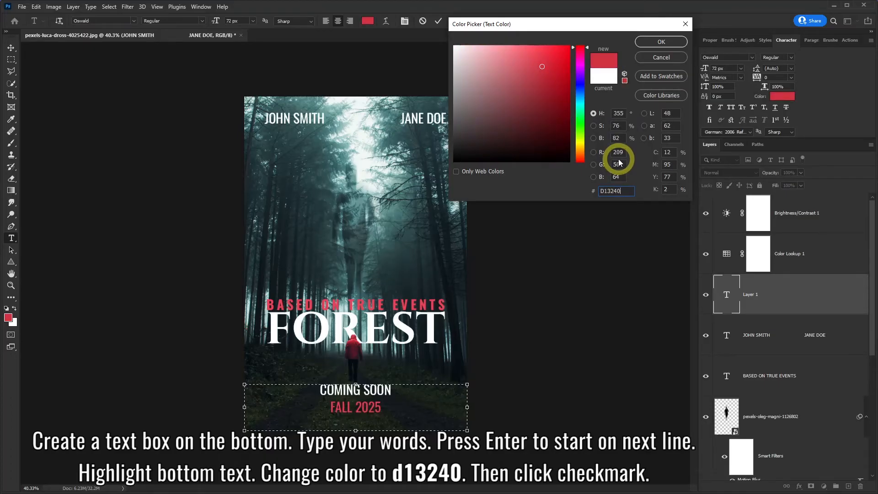
{"action": "left_click", "coordinate": [648, 43]}
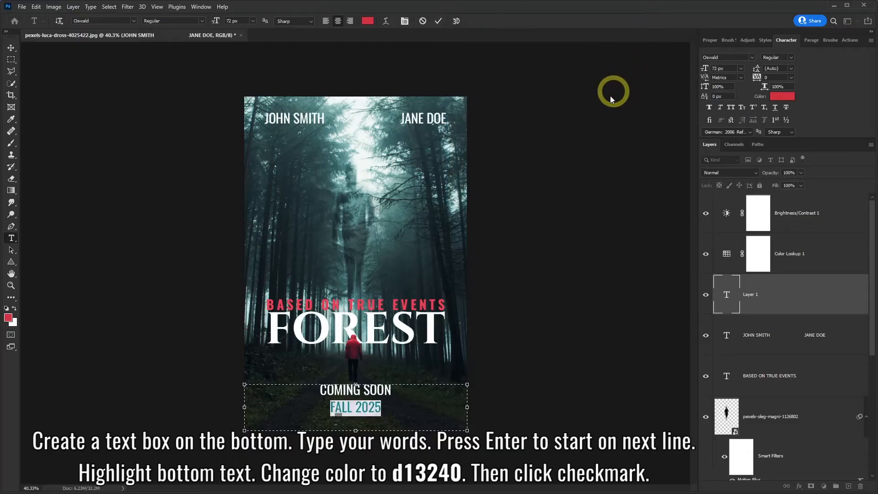
Step: Lower the upper edge of the COMING SOON text box slightly and commit the text
{"action": "left_click", "coordinate": [357, 386]}
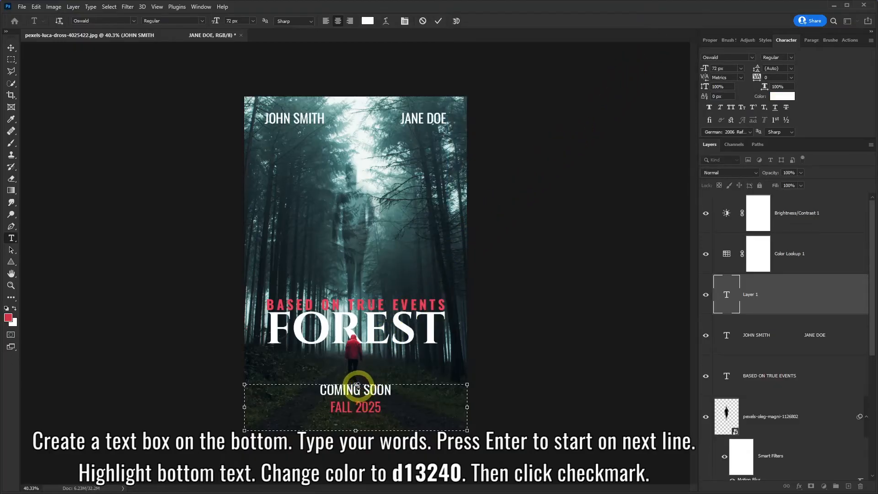
{"action": "left_click_drag", "start_coordinate": [357, 385], "coordinate": [357, 390]}
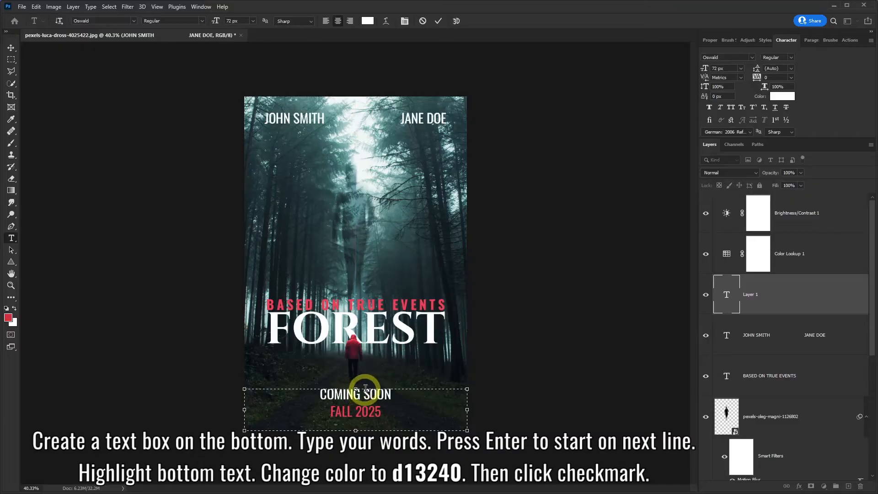
{"action": "left_click", "coordinate": [438, 21]}
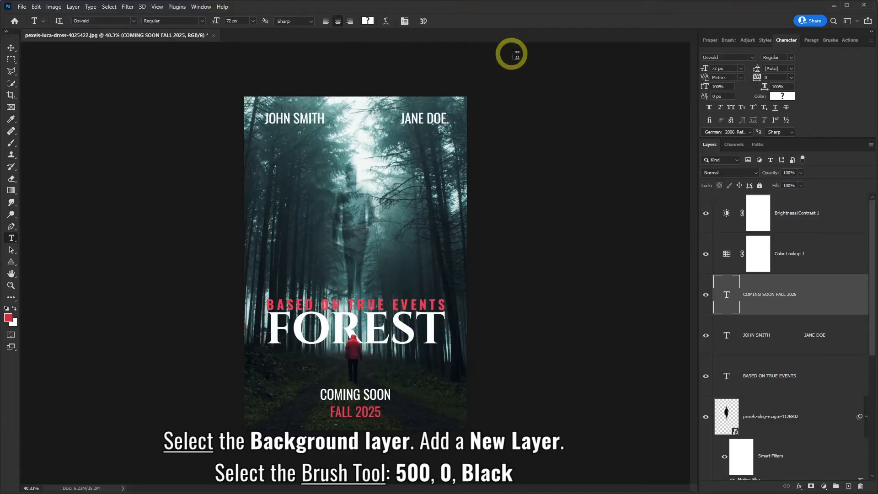
Step: Add a new empty layer directly above the Background layer
{"action": "scroll", "coordinate": [774, 412], "scroll_direction": "down", "scroll_amount": 4}
{"action": "scroll", "coordinate": [774, 413], "scroll_direction": "down", "scroll_amount": 2}
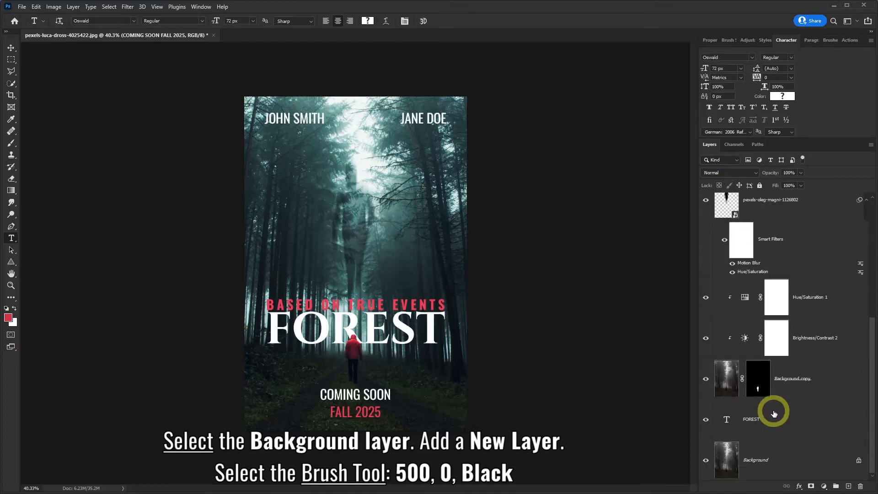
{"action": "left_click", "coordinate": [789, 459]}
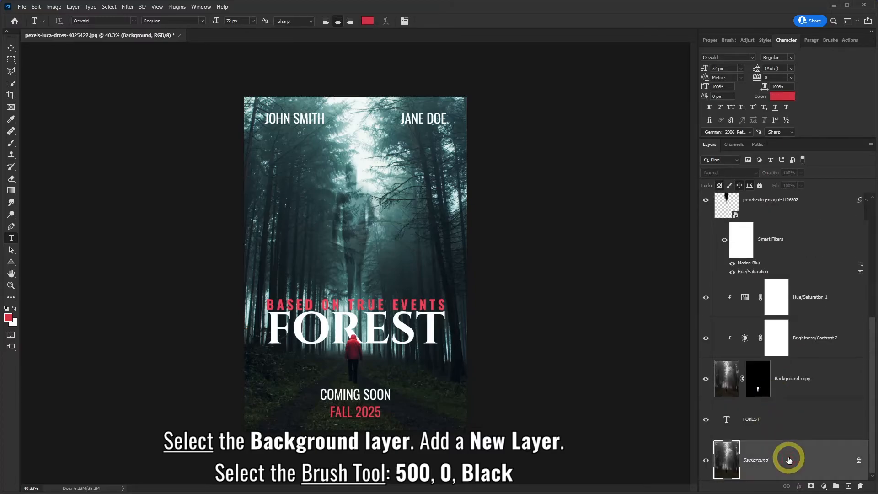
{"action": "left_click", "coordinate": [849, 486]}
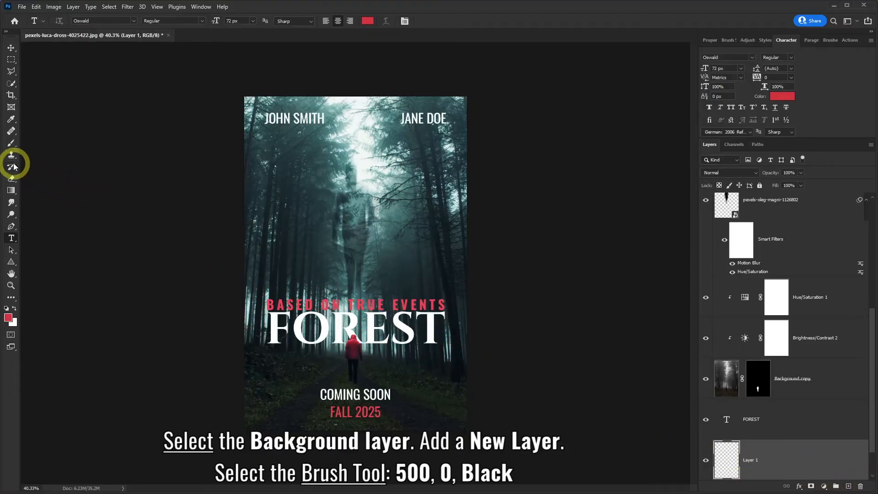
Step: Set up the Brush tool with black, 000000, as foreground color, a size of 500 and a hardness of 0%
{"action": "left_click_drag", "start_coordinate": [12, 149], "coordinate": [38, 144]}
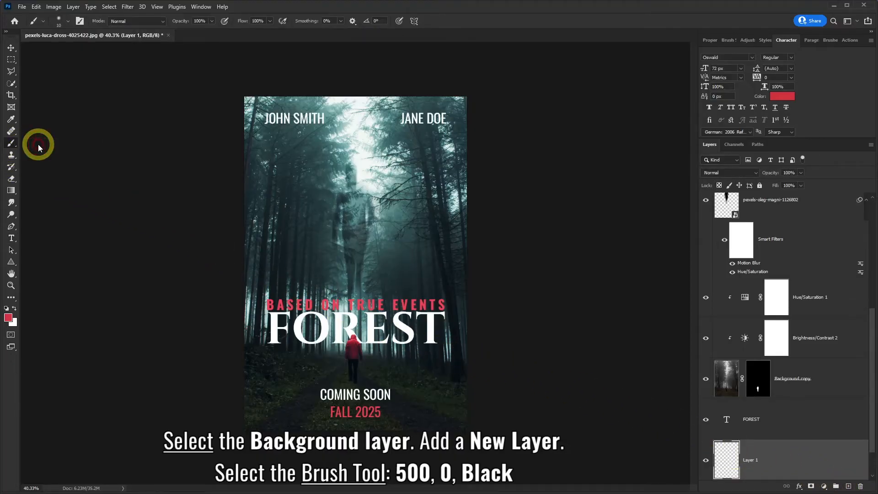
{"action": "left_click", "coordinate": [9, 319]}
{"action": "left_click_drag", "start_coordinate": [476, 134], "coordinate": [440, 174]}
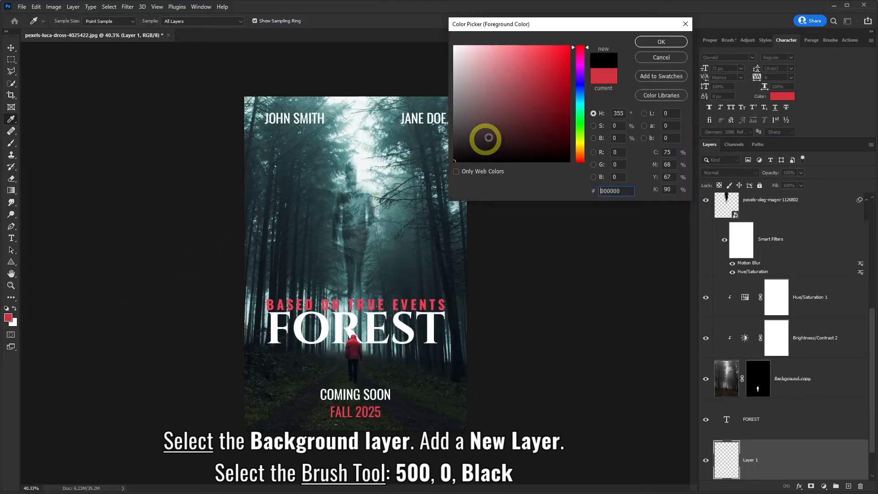
{"action": "left_click", "coordinate": [651, 42]}
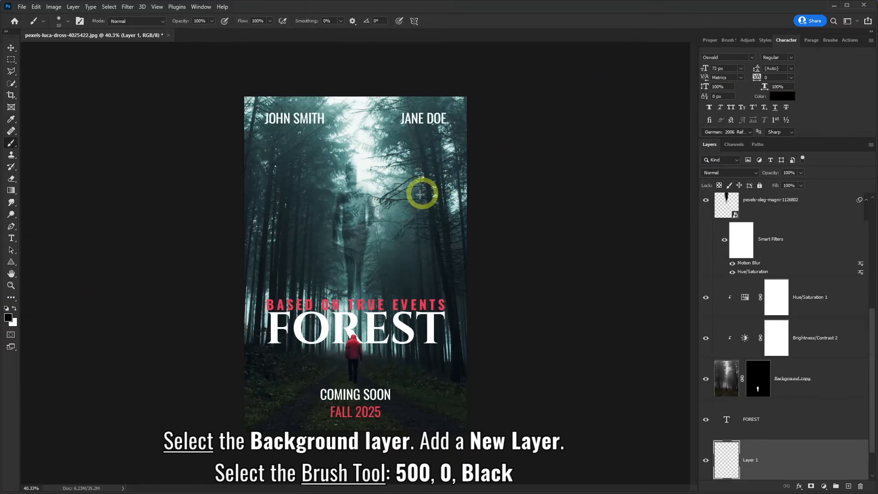
{"action": "left_click", "coordinate": [68, 22]}
{"action": "left_click_drag", "start_coordinate": [107, 39], "coordinate": [54, 42]}
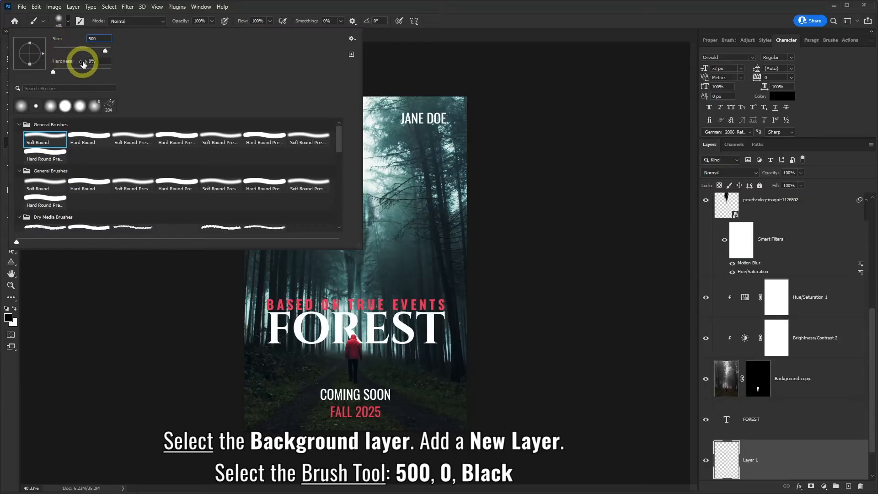
{"action": "left_click", "coordinate": [274, 10]}
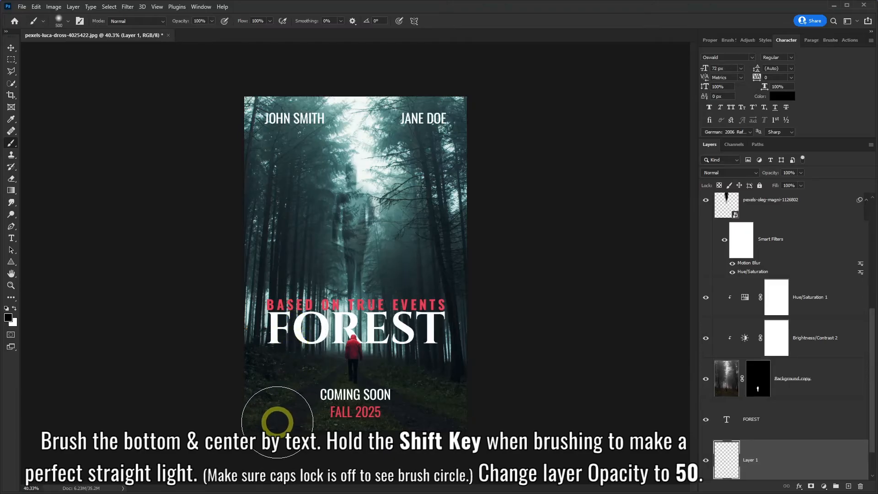
Step: Paint straight horizontal black strokes across the poster's bottom and behind FOREST, and set the painted layer's opacity to 50%
{"action": "left_click_drag", "start_coordinate": [252, 416], "coordinate": [491, 419]}
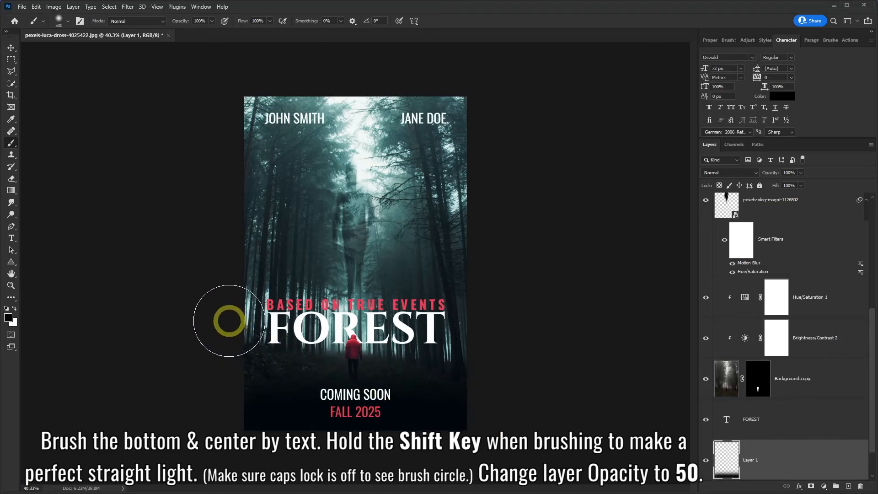
{"action": "left_click_drag", "start_coordinate": [229, 321], "coordinate": [505, 328]}
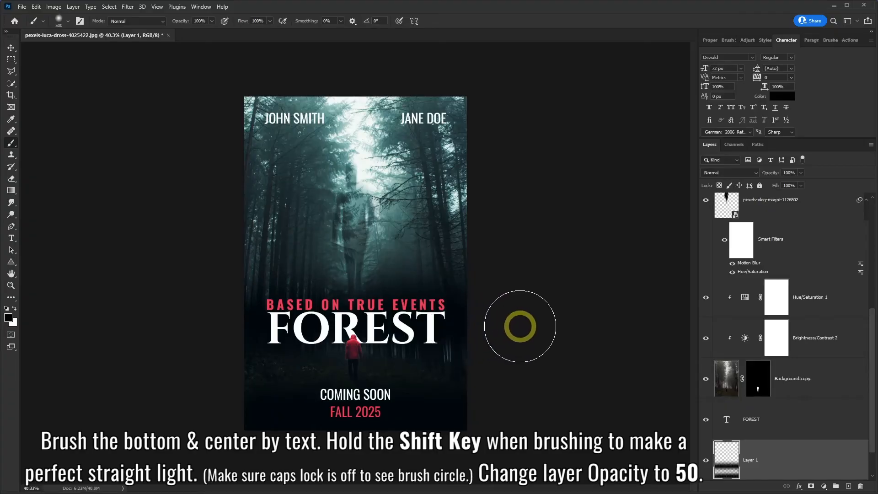
{"action": "left_click", "coordinate": [797, 174]}
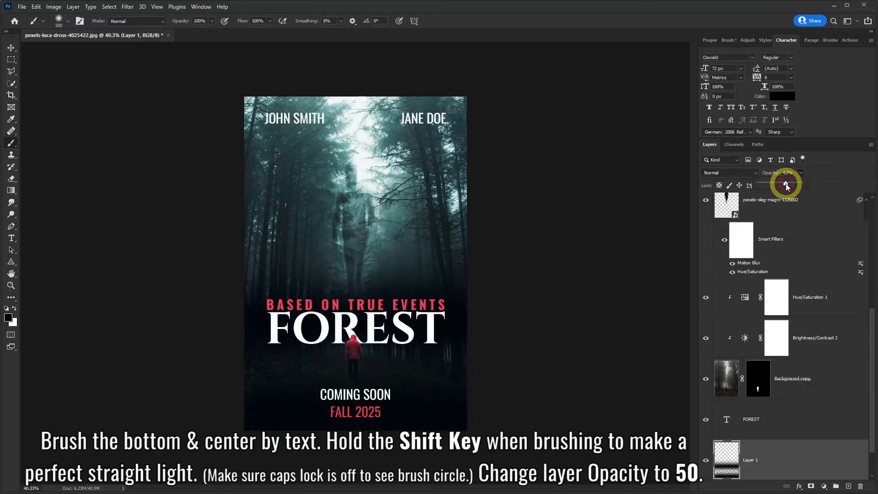
{"action": "left_click_drag", "start_coordinate": [783, 185], "coordinate": [781, 185]}
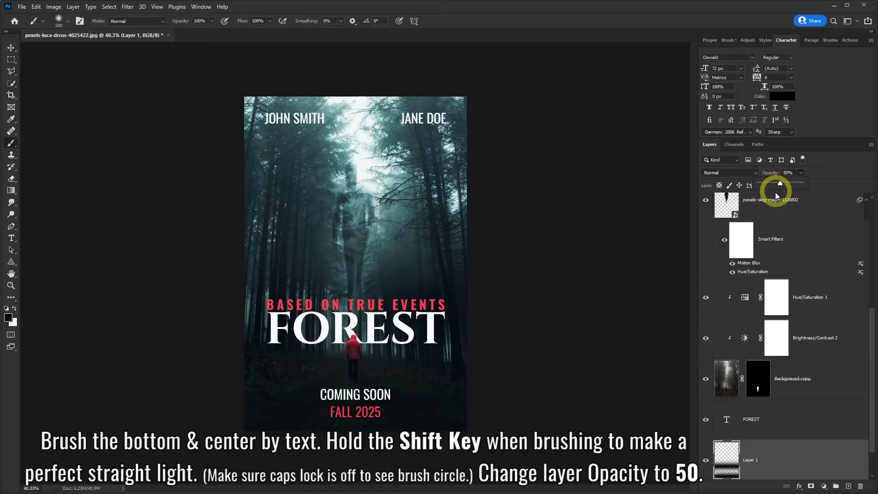
Step: Hide and show the painted dark layer to compare the poster with and without the shading
{"action": "left_click", "coordinate": [708, 461]}
{"action": "left_click", "coordinate": [708, 460]}
{"action": "left_click", "coordinate": [708, 461]}
{"action": "left_click", "coordinate": [708, 461]}
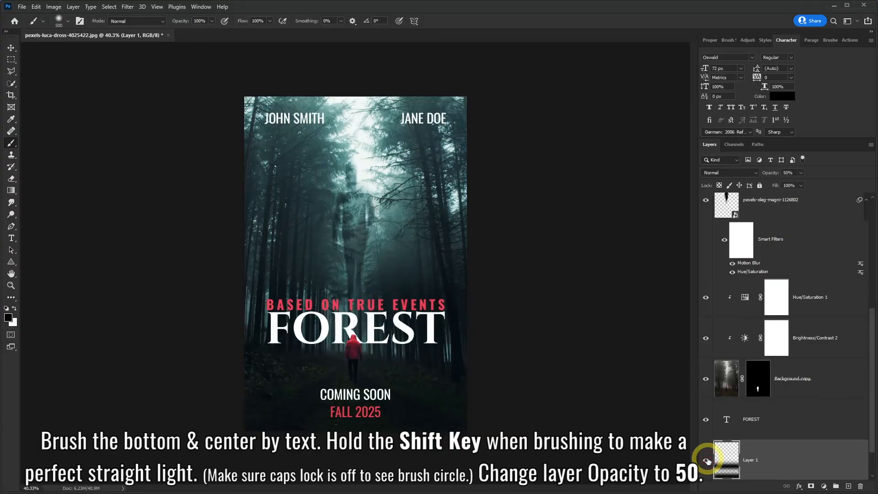
Step: With the Move tool active, review the COMING SOON text layer and the settings of the Brightness/Contrast 1 and Color Lookup 1 layers
{"action": "left_click_drag", "start_coordinate": [872, 393], "coordinate": [870, 251]}
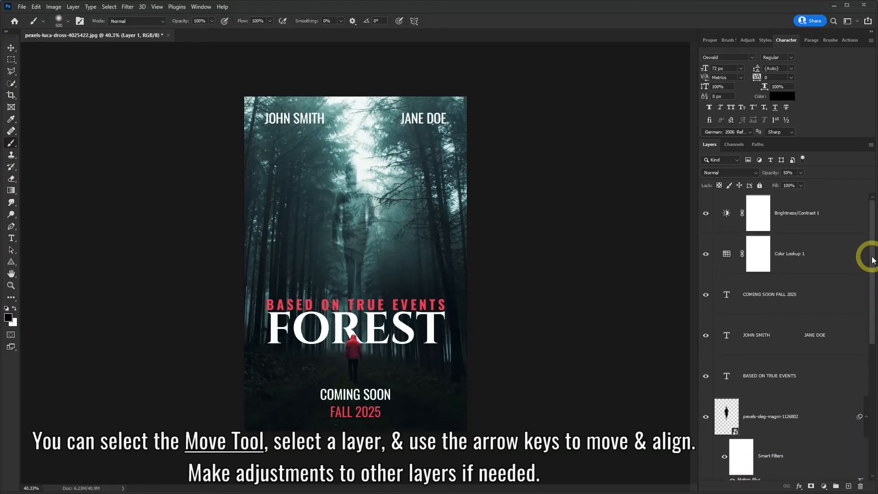
{"action": "left_click", "coordinate": [12, 48]}
{"action": "left_click", "coordinate": [804, 298]}
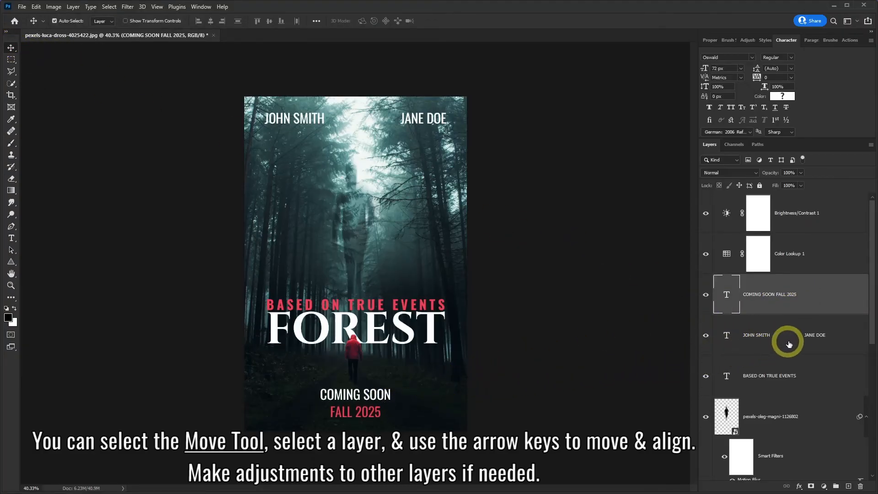
{"action": "left_click", "coordinate": [725, 214]}
{"action": "left_click", "coordinate": [727, 215]}
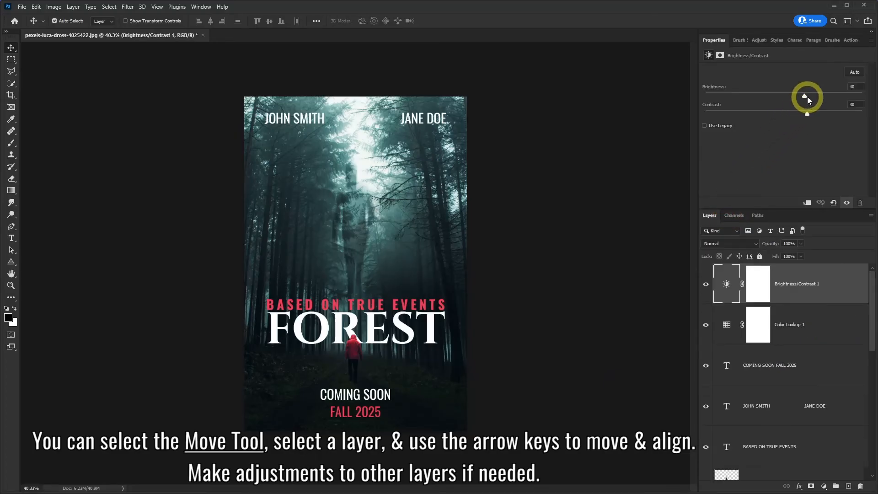
{"action": "left_click", "coordinate": [732, 330]}
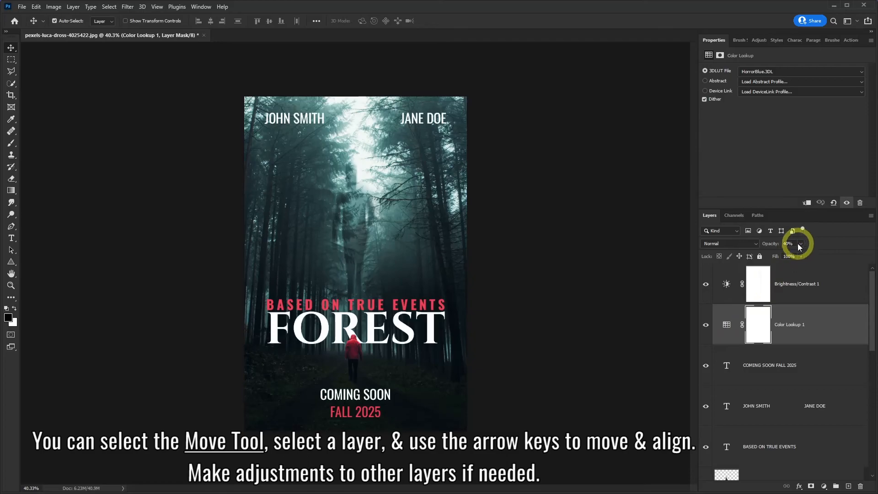
Step: Select all layers from Brightness/Contrast 1 down to Layer 1, leaving out the Background, and group them
{"action": "left_click", "coordinate": [819, 291]}
{"action": "left_click_drag", "start_coordinate": [870, 286], "coordinate": [868, 439]}
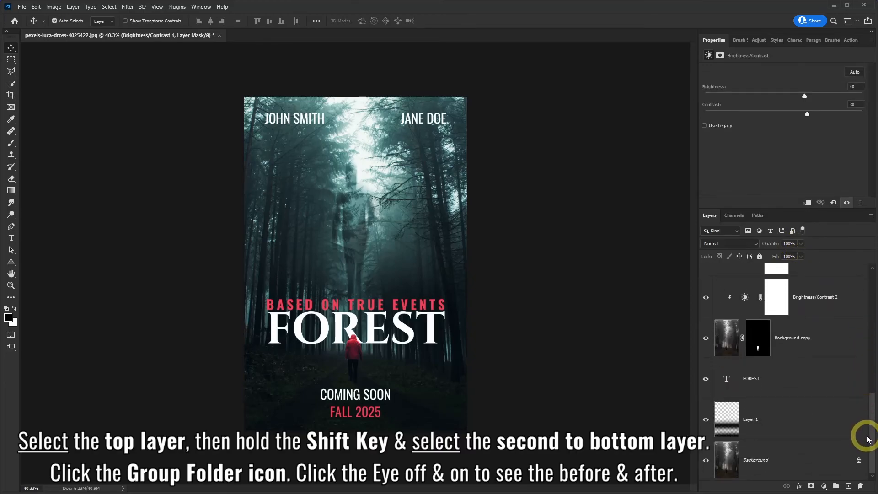
{"action": "left_click", "coordinate": [776, 434], "text": "shift"}
{"action": "left_click_drag", "start_coordinate": [874, 433], "coordinate": [868, 278]}
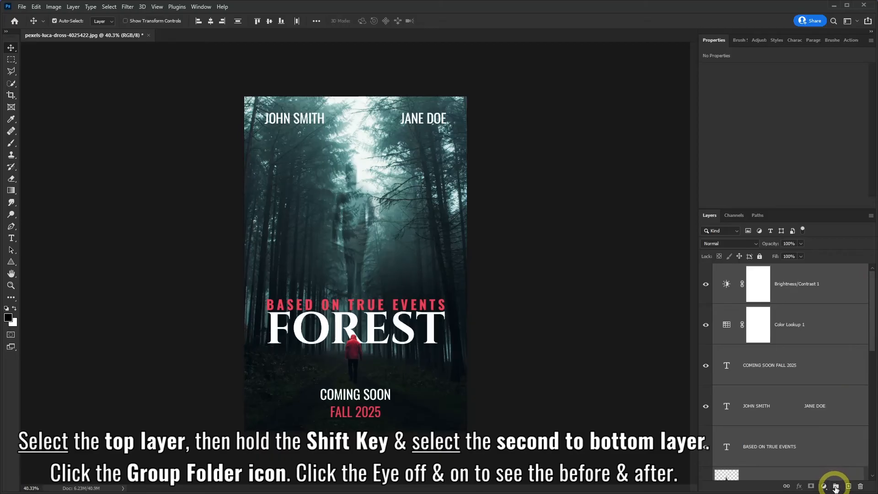
{"action": "left_click", "coordinate": [836, 487]}
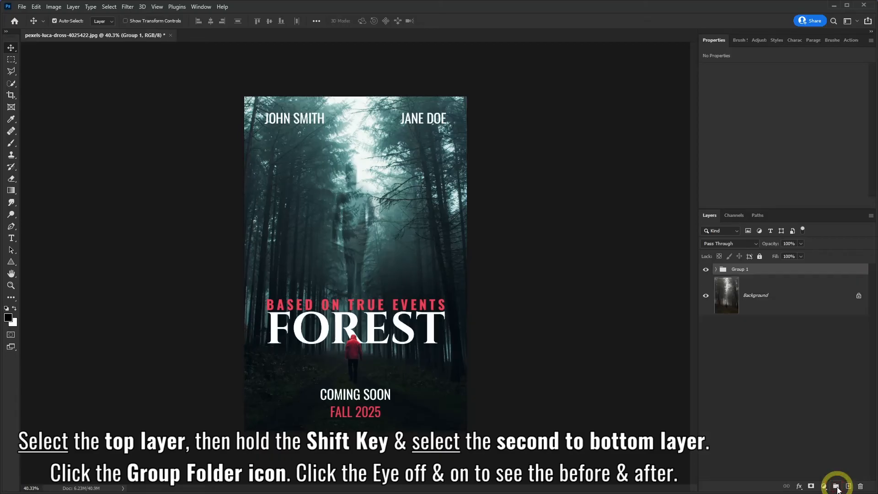
Step: Expand the new group to check the layers it contains, and collapse it again
{"action": "left_click", "coordinate": [717, 271]}
{"action": "left_click_drag", "start_coordinate": [873, 299], "coordinate": [869, 274]}
{"action": "left_click", "coordinate": [732, 272]}
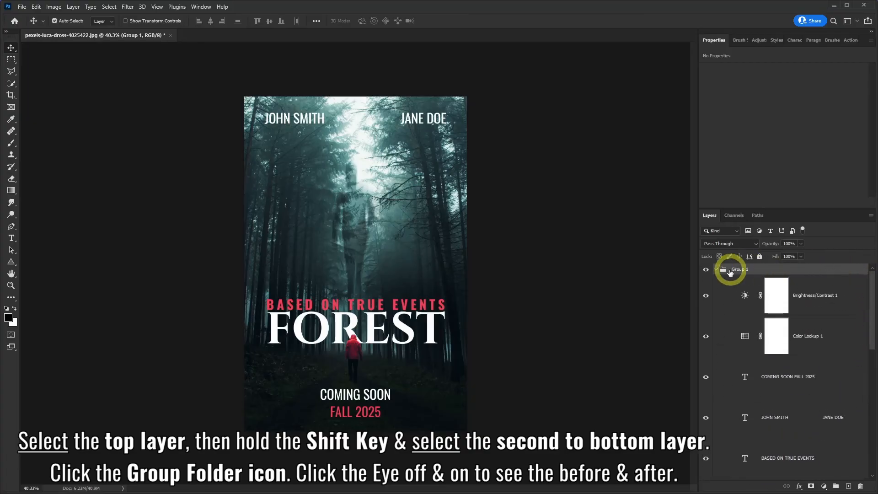
{"action": "left_click", "coordinate": [717, 270]}
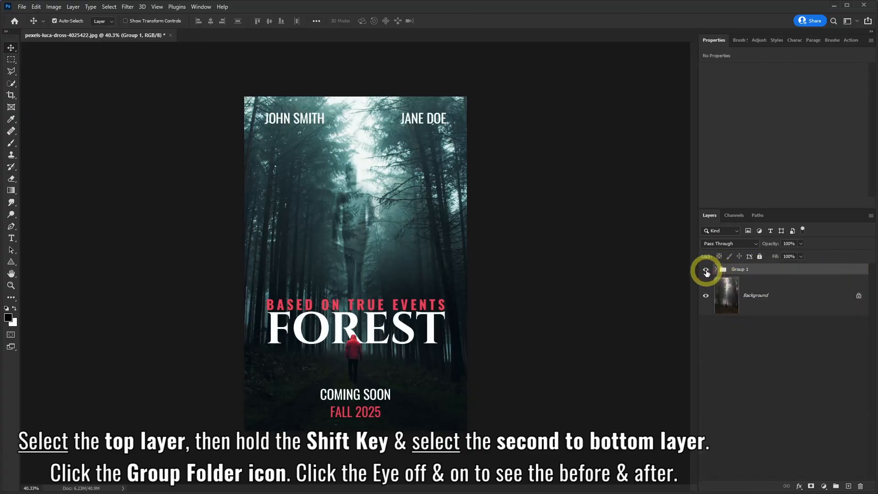
Step: Hide and show the group to compare the original photo with the finished poster
{"action": "left_click", "coordinate": [707, 272]}
{"action": "left_click", "coordinate": [707, 273]}
{"action": "left_click", "coordinate": [707, 272]}
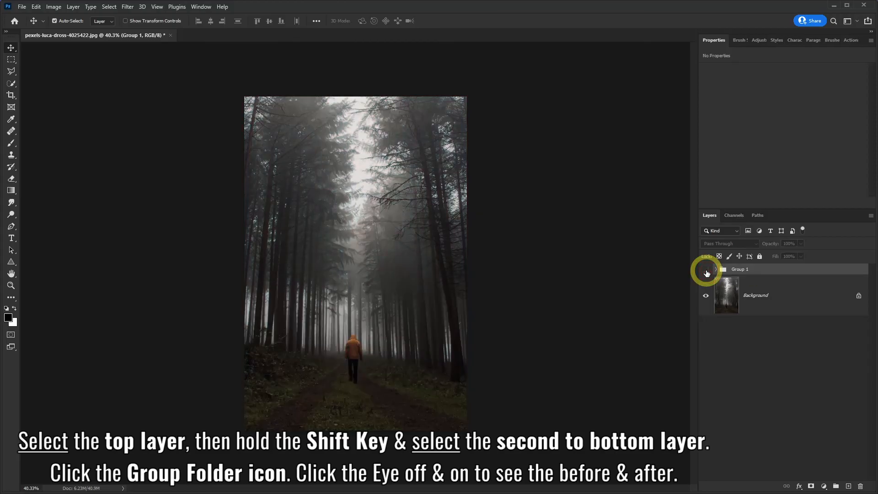
{"action": "left_click", "coordinate": [707, 272]}
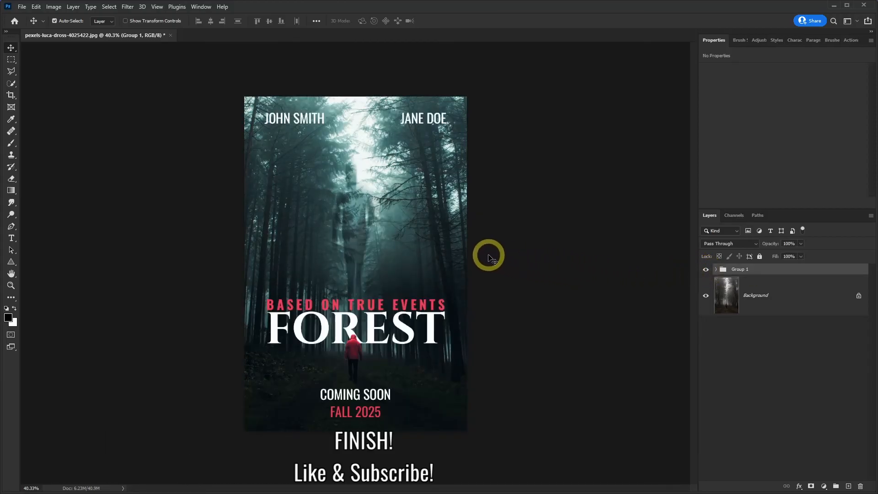